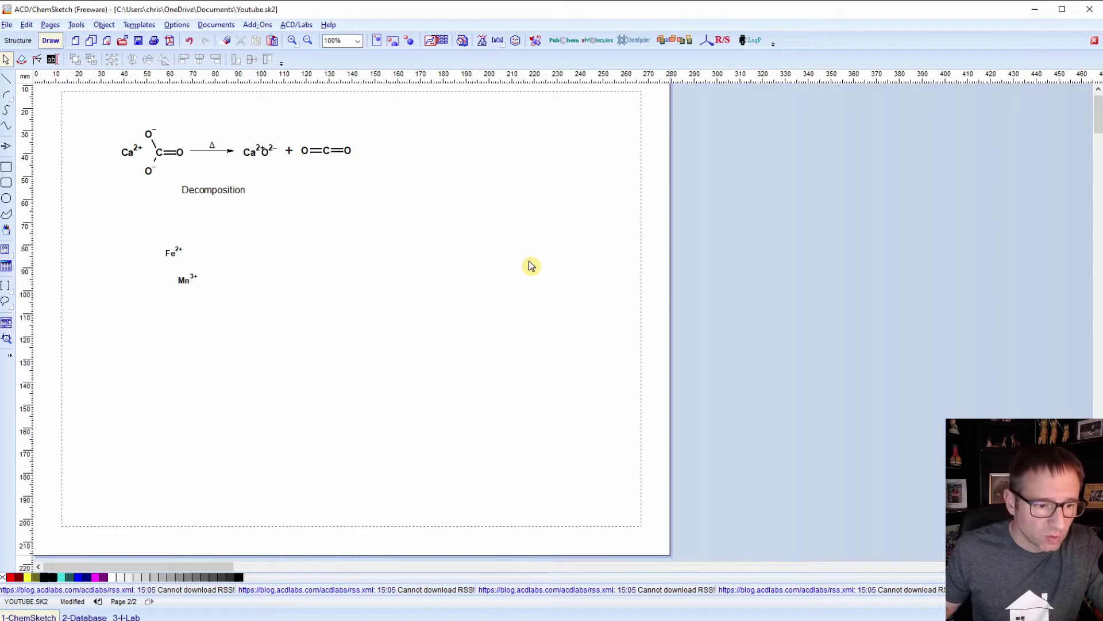
- Add a new blank third page, then zoom to 150% and return to 100%
click(51, 26)
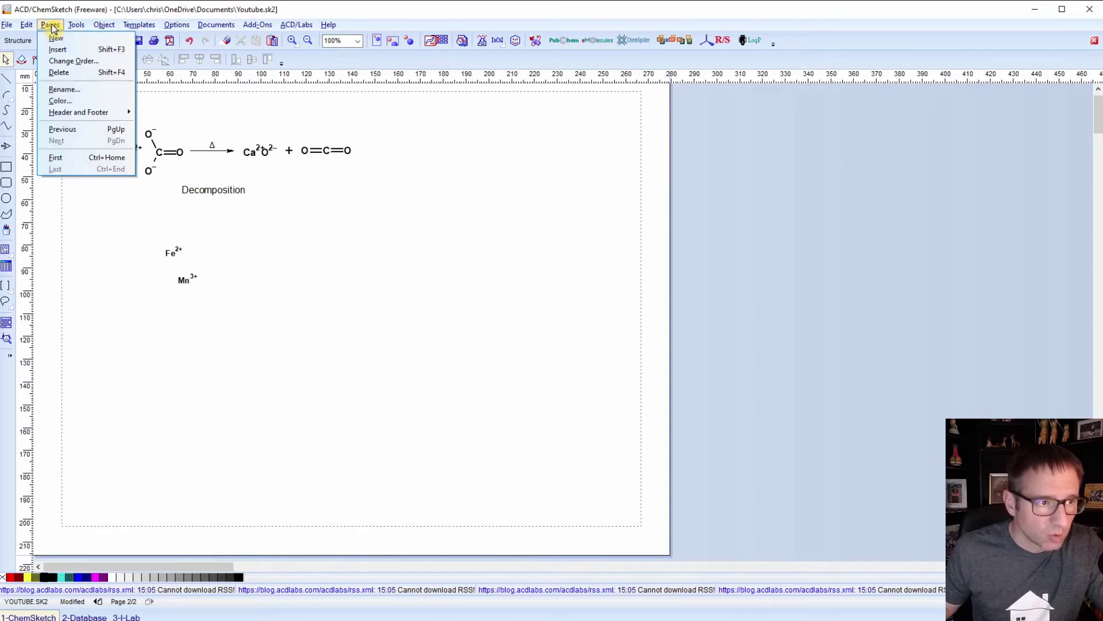
click(56, 38)
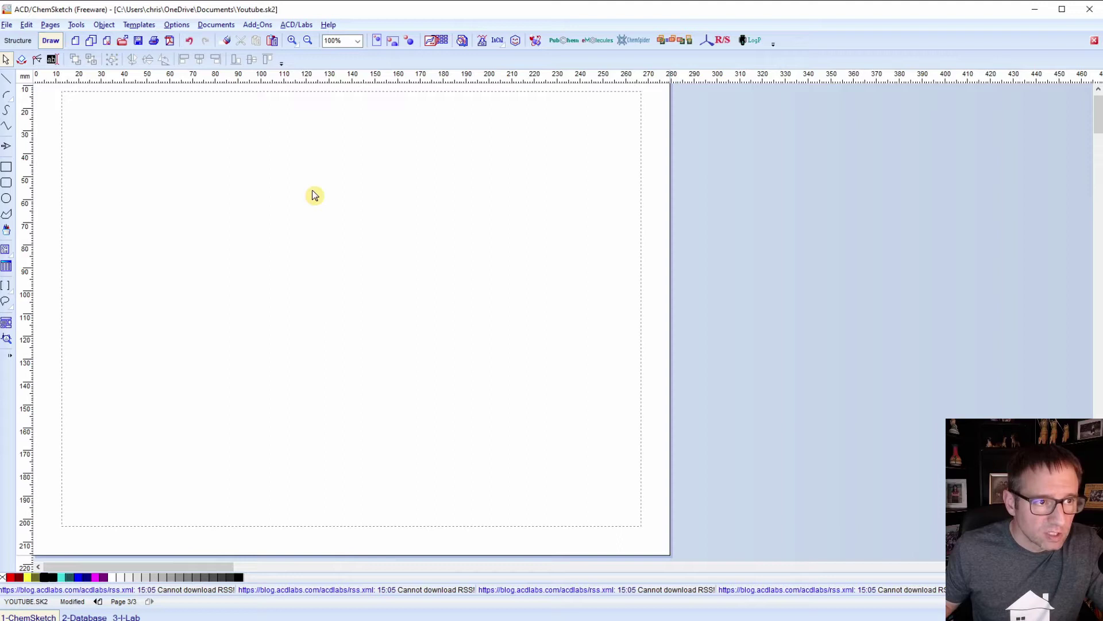
click(358, 41)
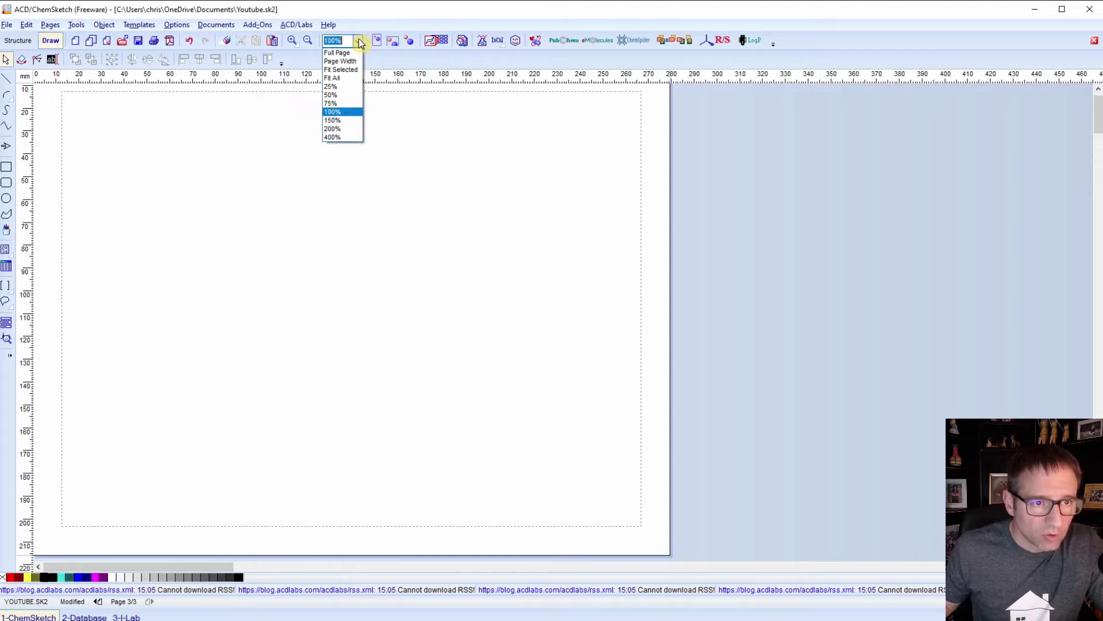
click(342, 122)
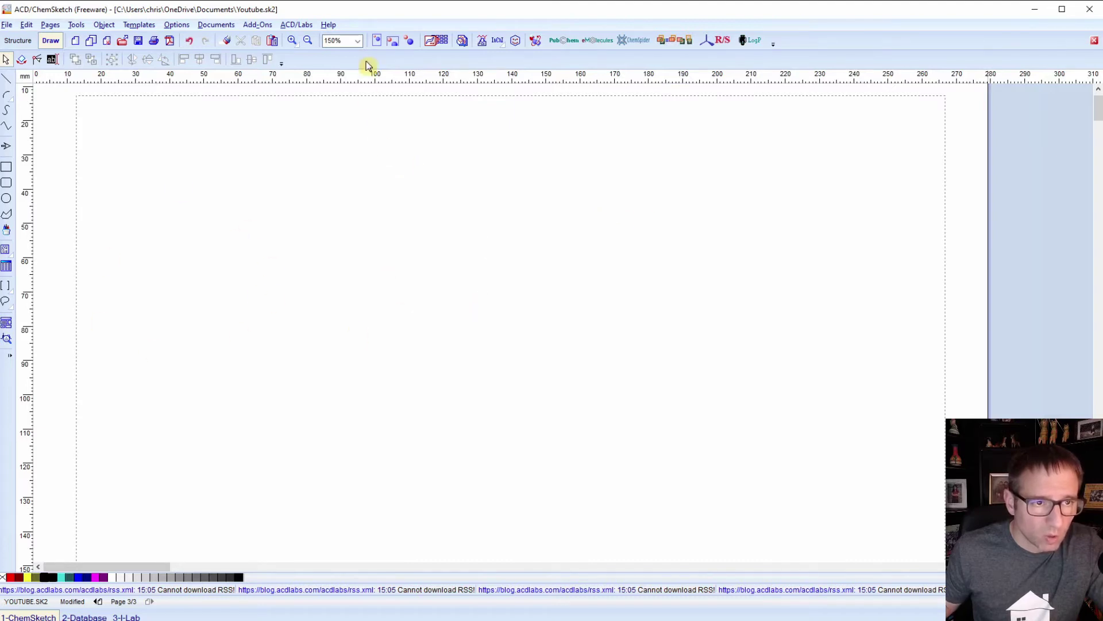
click(358, 41)
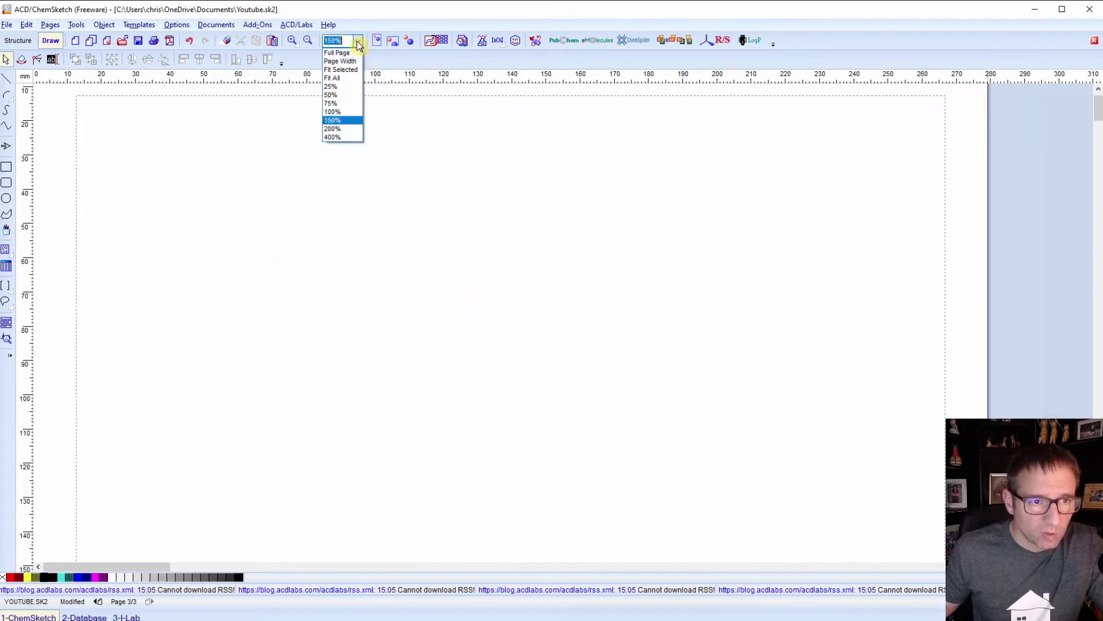
click(332, 112)
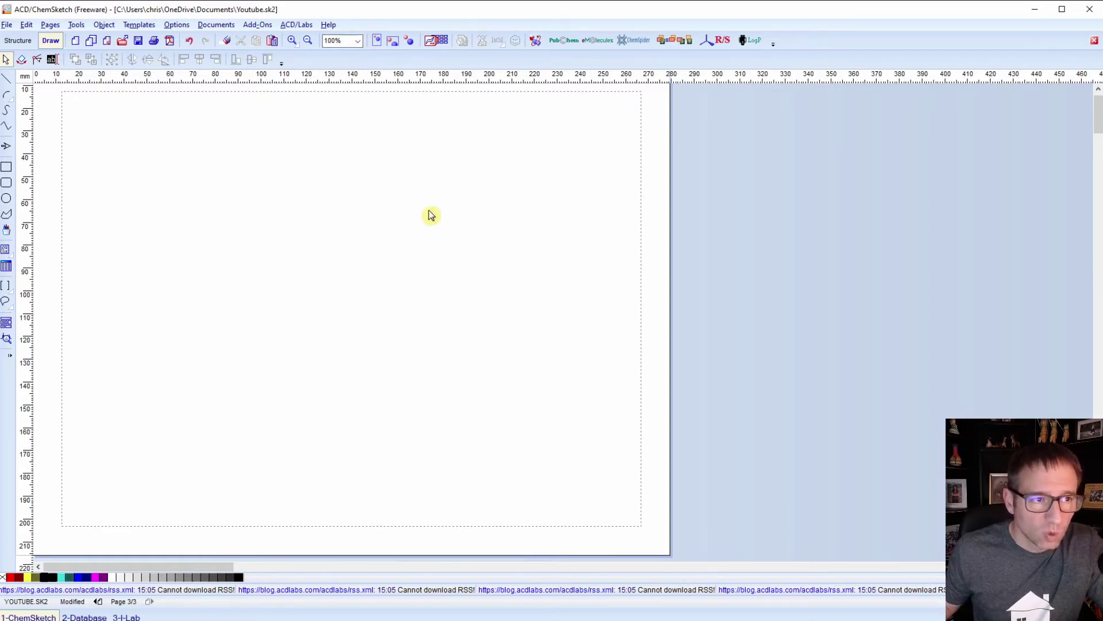
- Bring the Template Window fully on screen and switch it to the Lab Kit templates
click(139, 25)
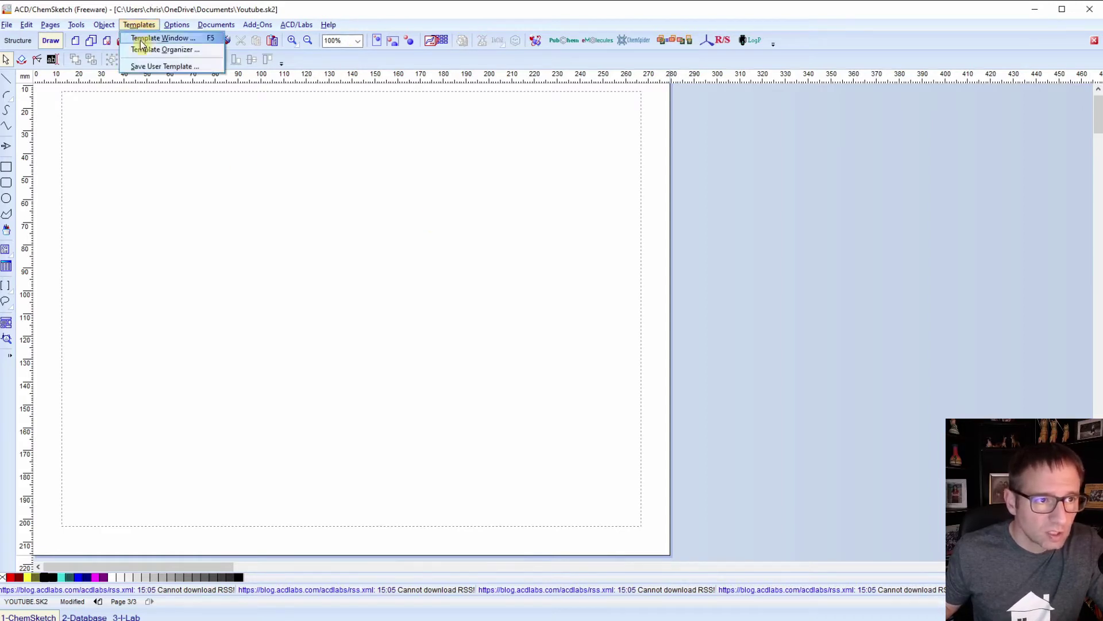
click(141, 40)
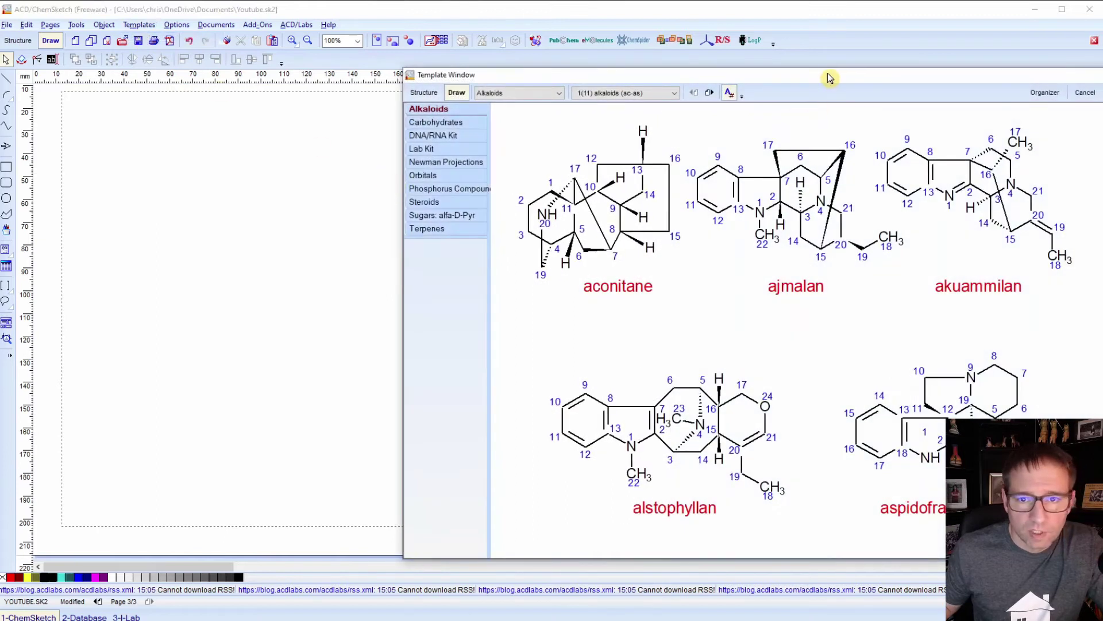
drag(830, 77, 763, 77)
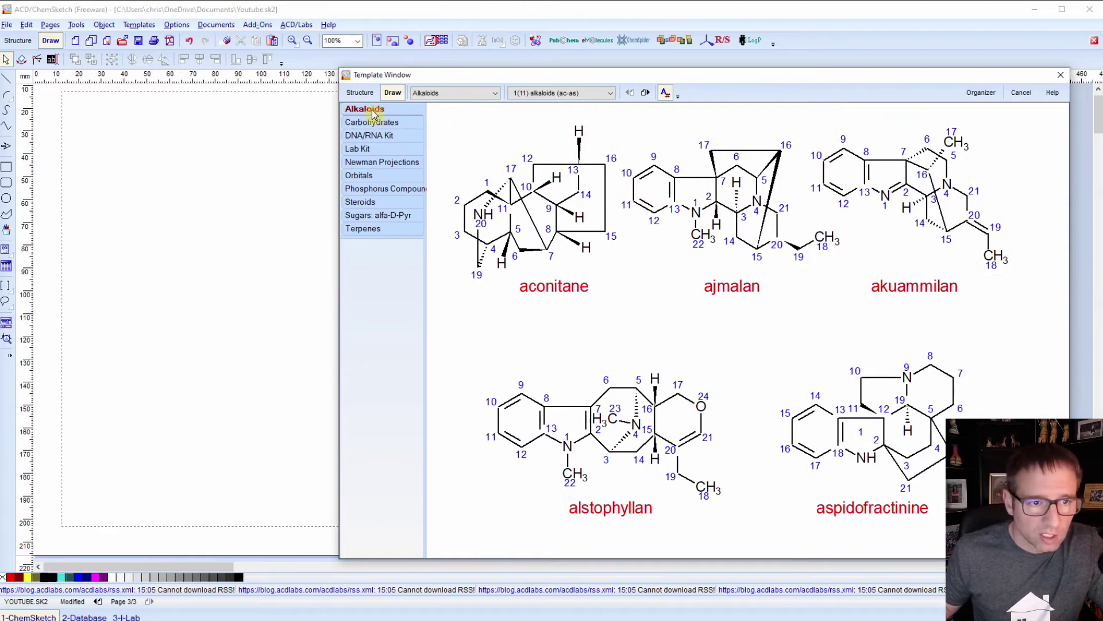
click(365, 126)
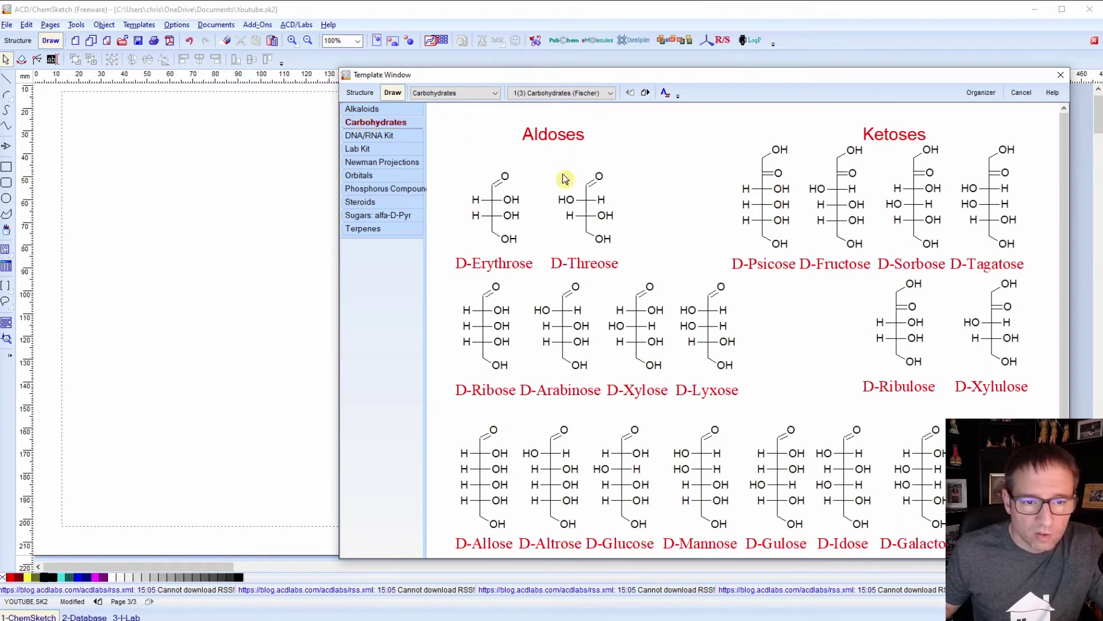
click(363, 135)
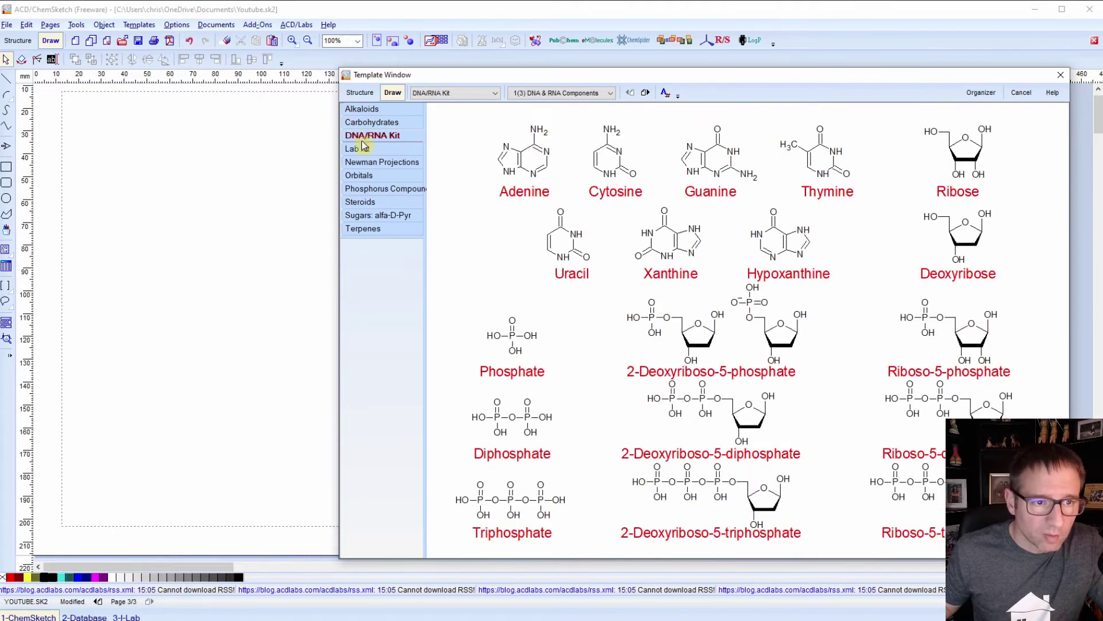
click(364, 150)
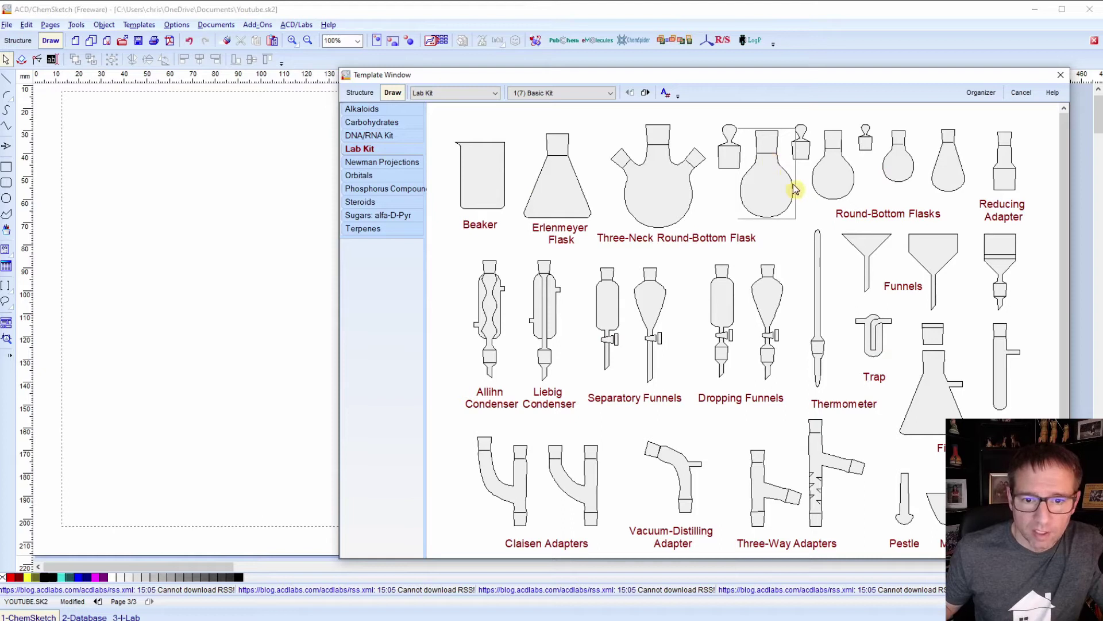
- Page through the Lab Kit templates to the 6(7) Analytical page with burette and stand
click(611, 94)
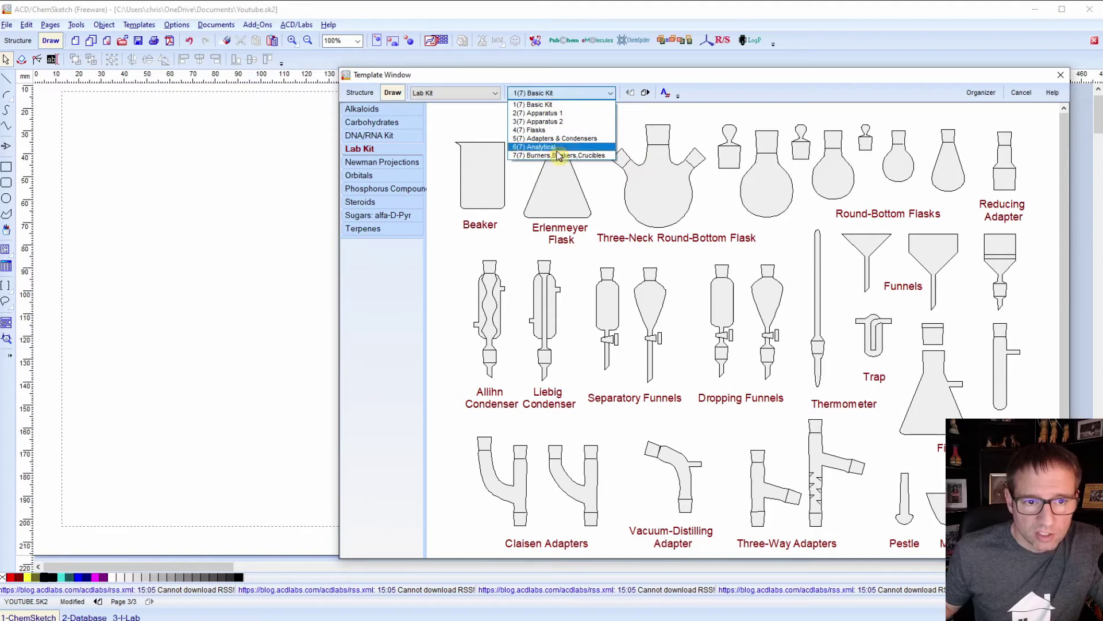
click(601, 93)
click(647, 93)
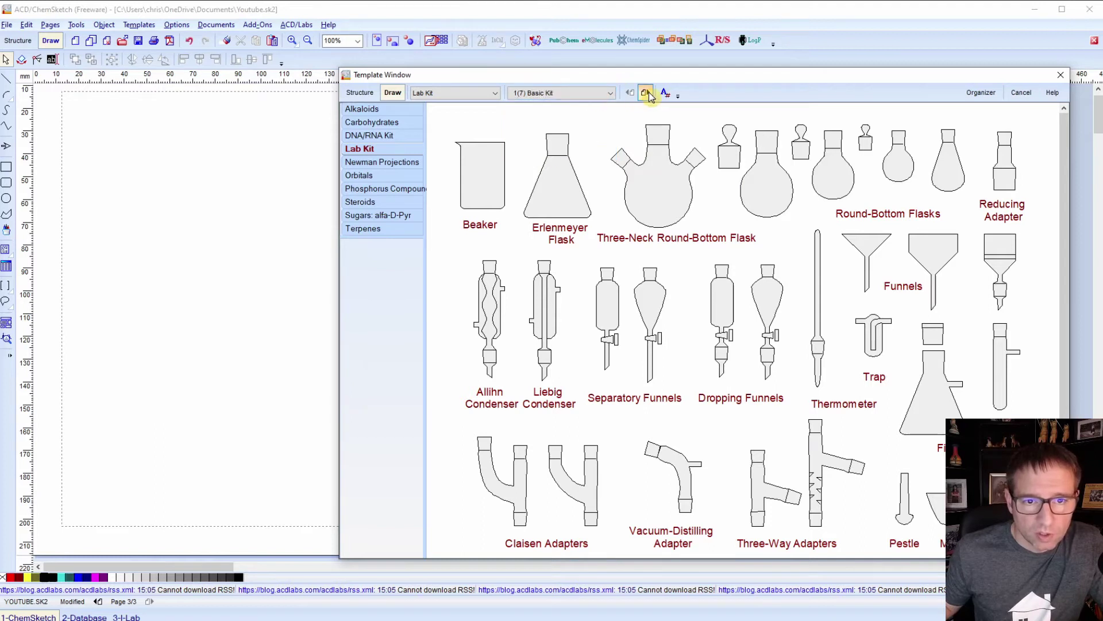
click(647, 93)
click(646, 93)
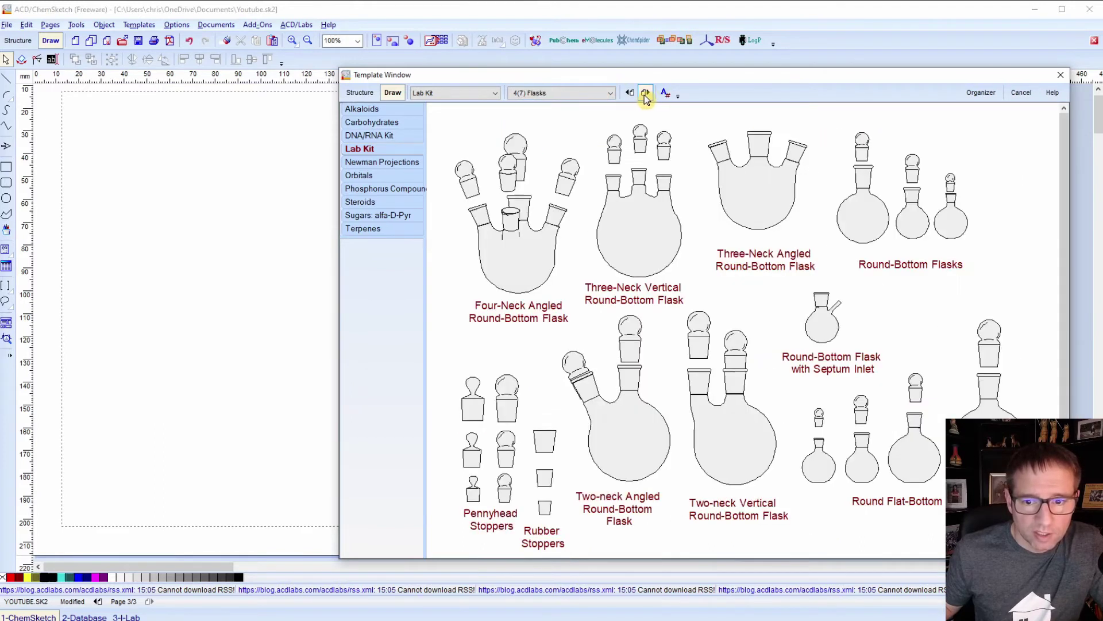
click(646, 93)
click(647, 94)
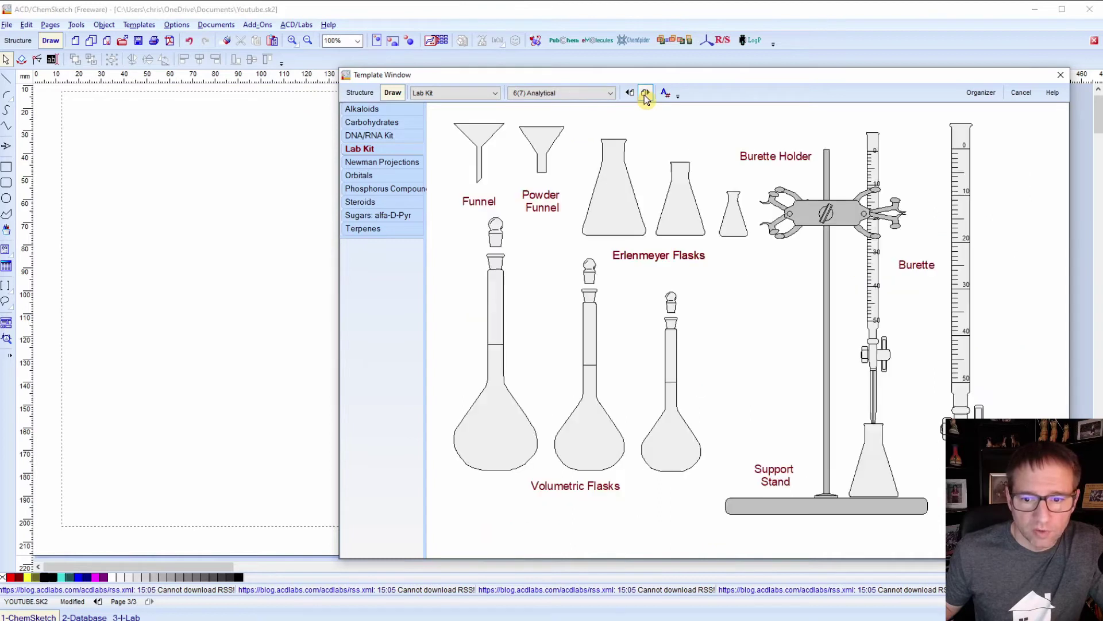
click(646, 94)
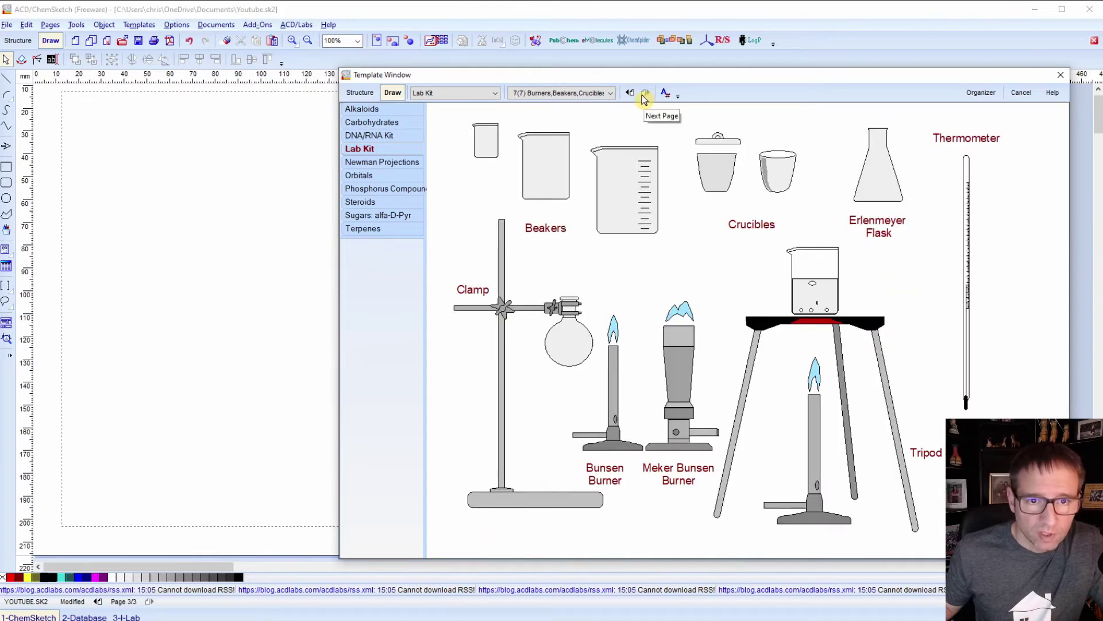
click(631, 93)
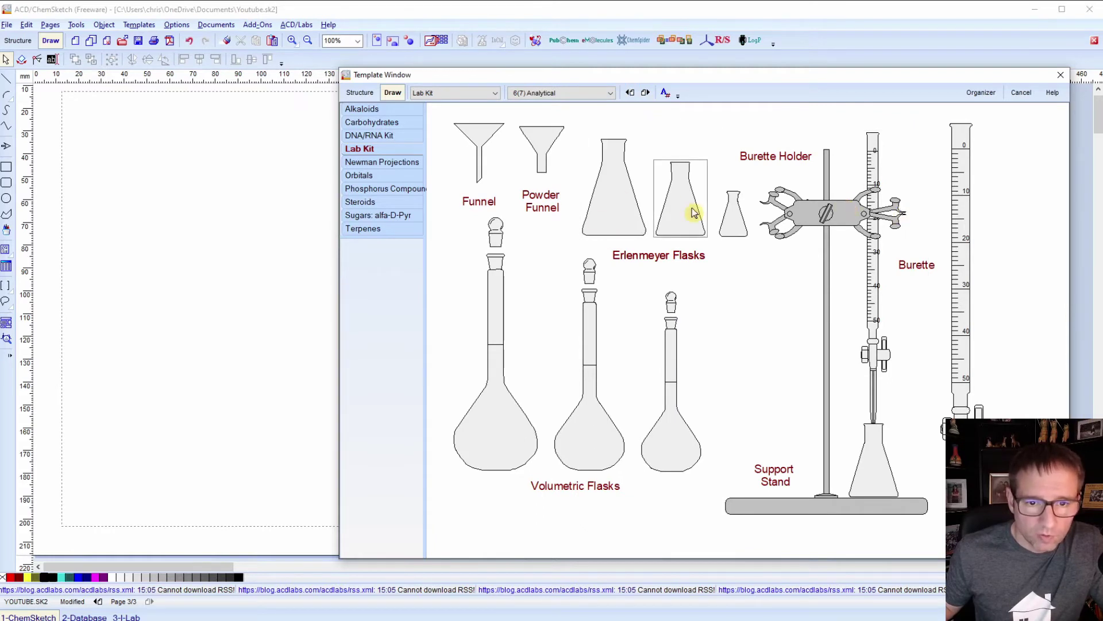
- Place the stand with burette holder and burette at the page's left, cancelling a stray move
click(828, 216)
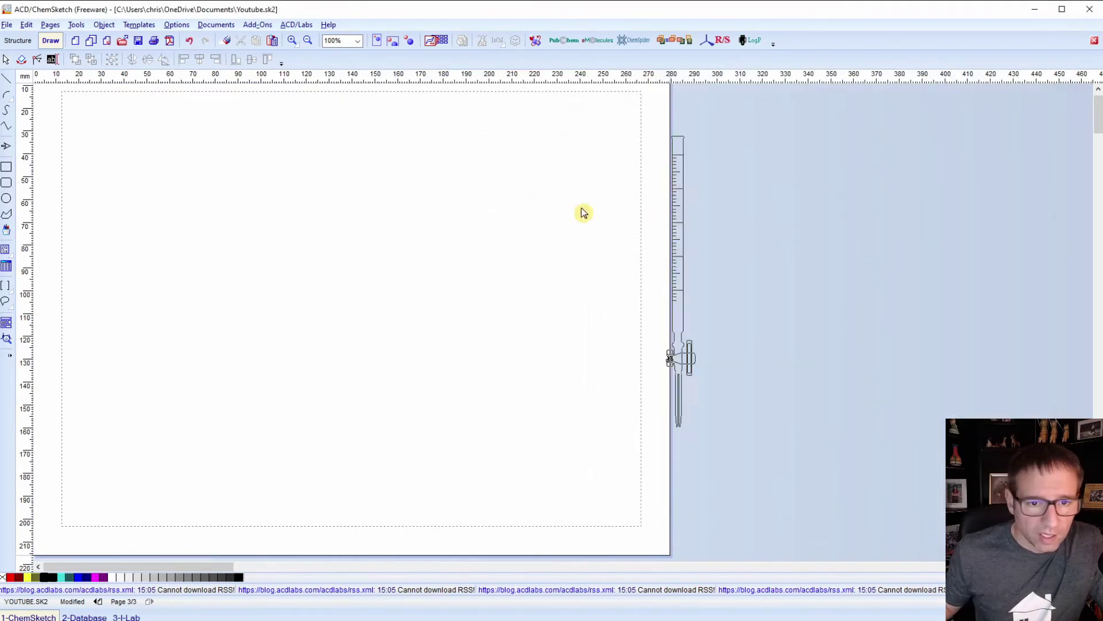
click(382, 206)
drag(382, 206, 176, 212)
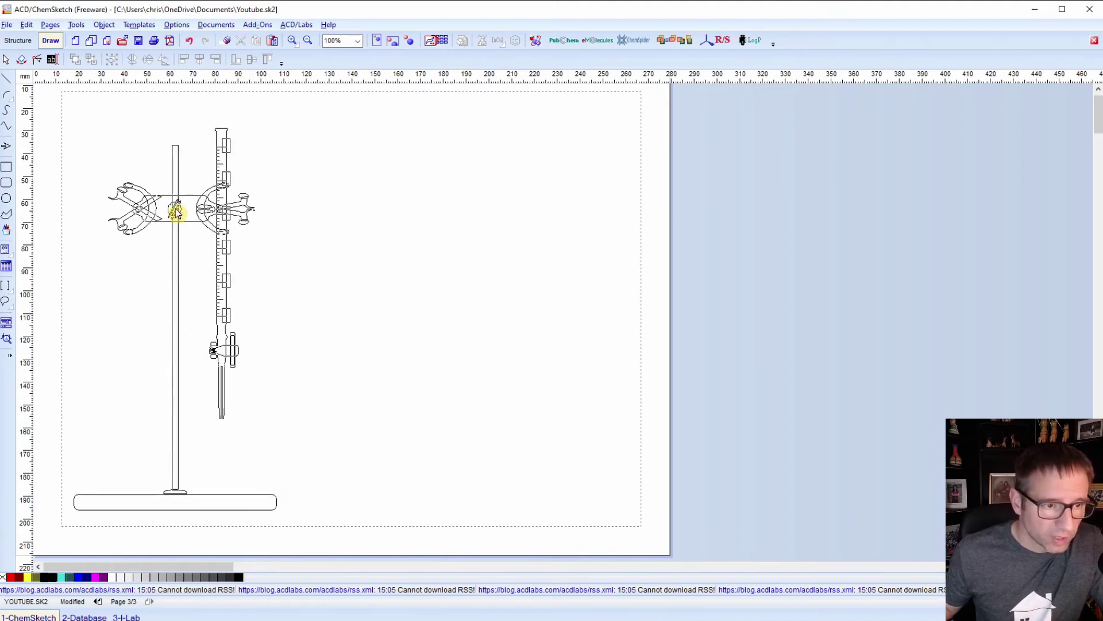
click(176, 212)
drag(176, 212, 478, 202)
key(Escape)
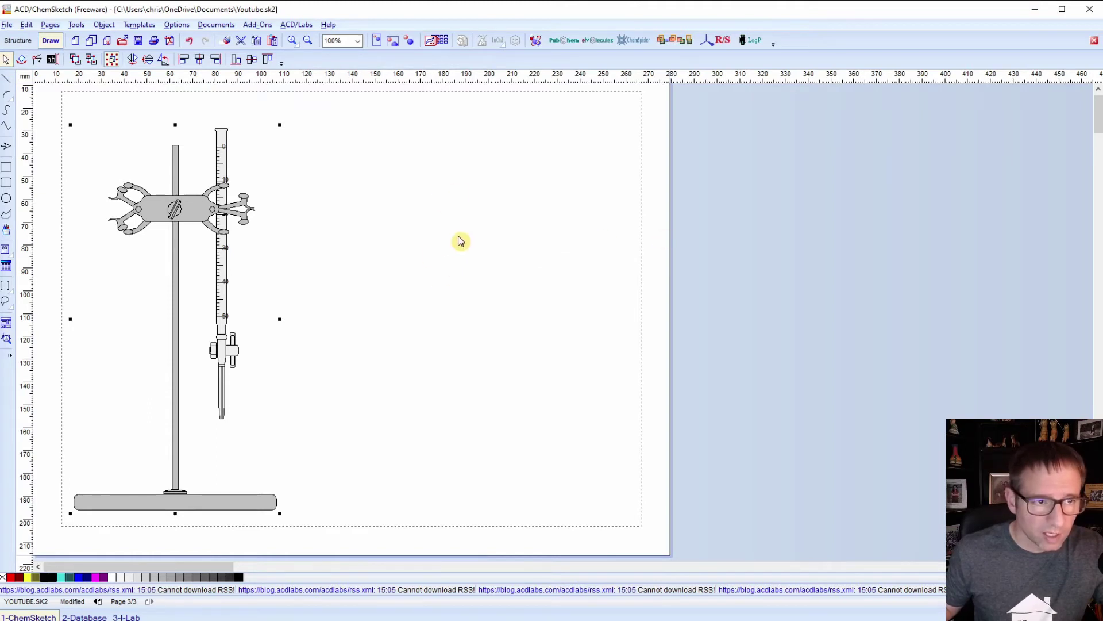
- Place the large Erlenmeyer flask template on the stand base below the burette tip
click(138, 26)
click(148, 39)
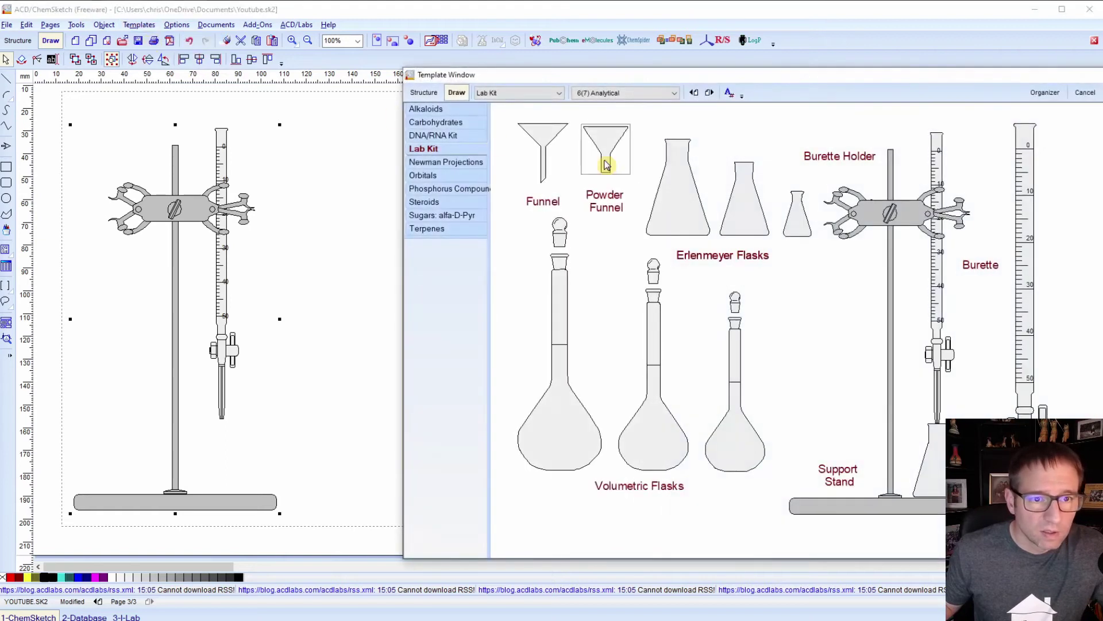
drag(864, 77, 793, 81)
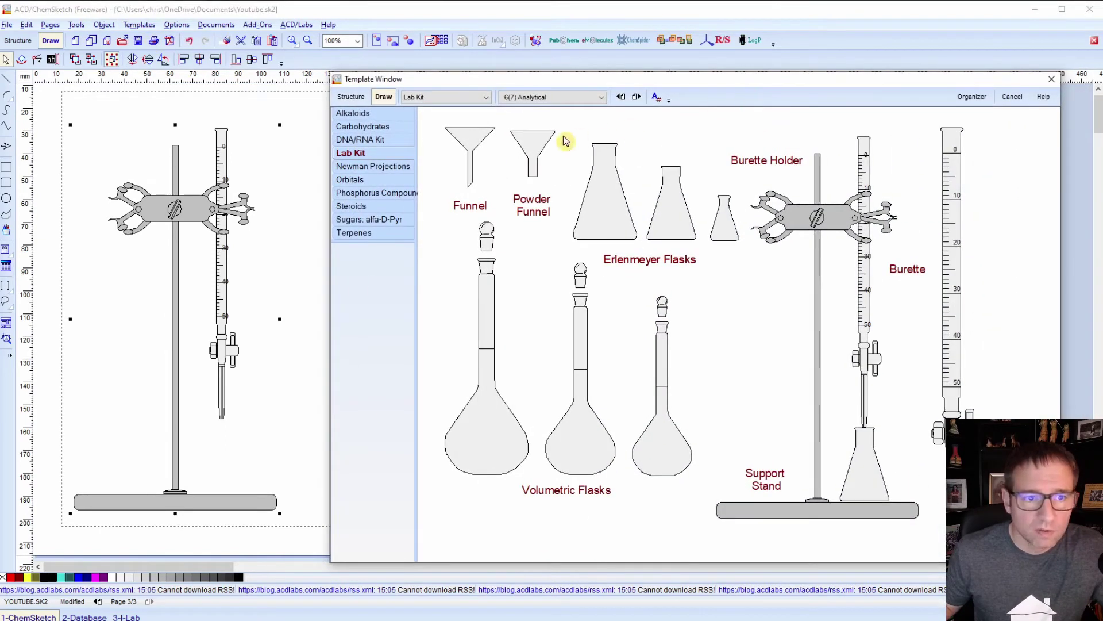
click(603, 183)
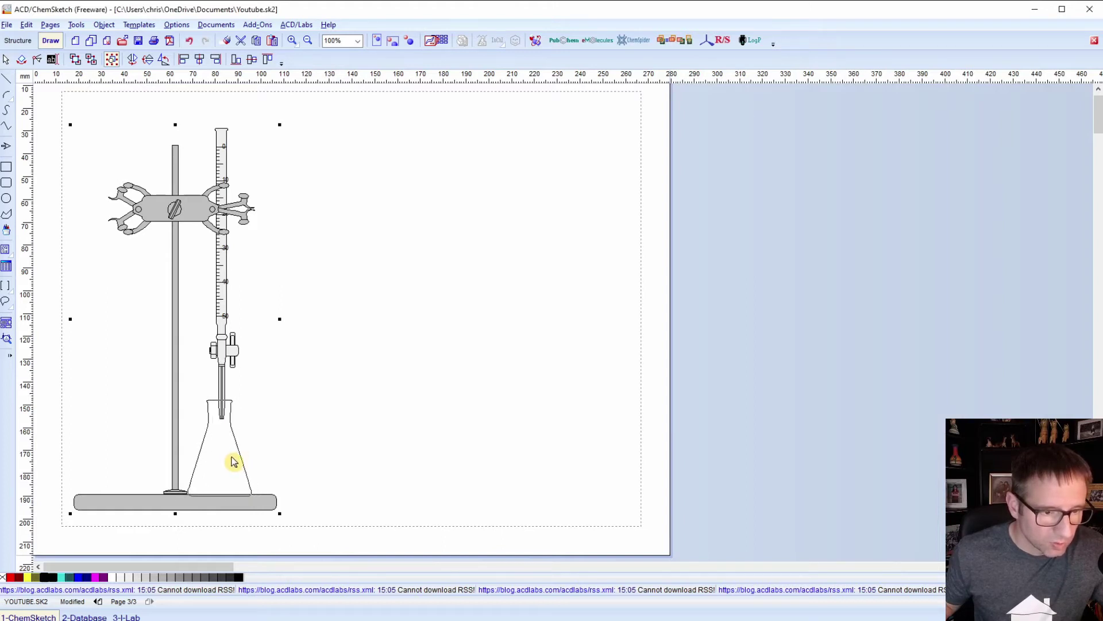
click(235, 461)
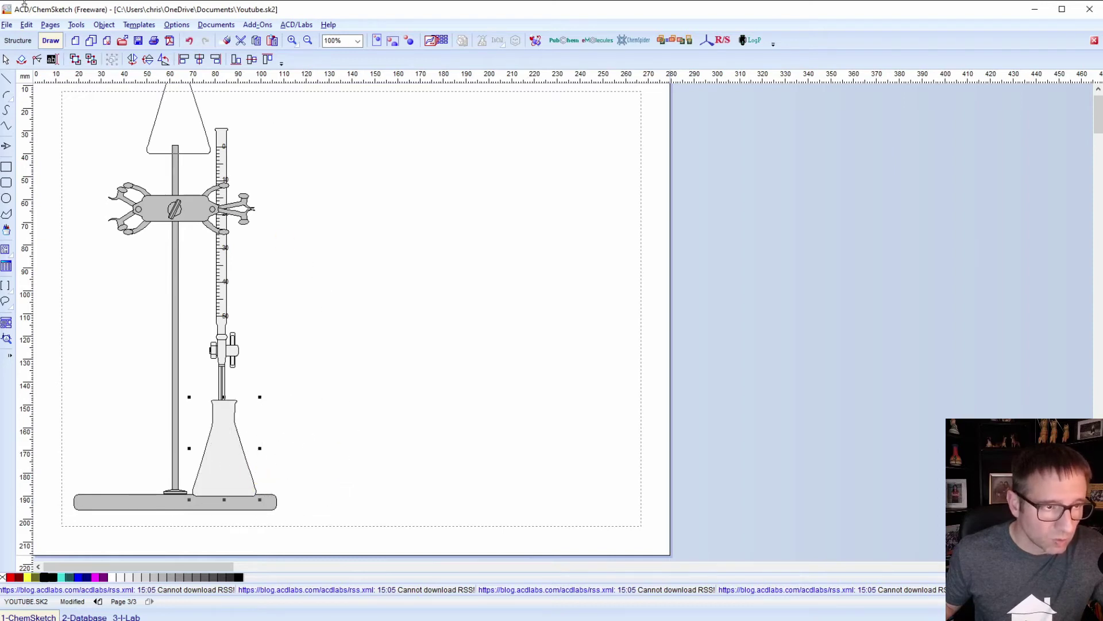
- Turn off Snap on Grid and nudge the Erlenmeyer flask slightly upward under the burette
click(6, 60)
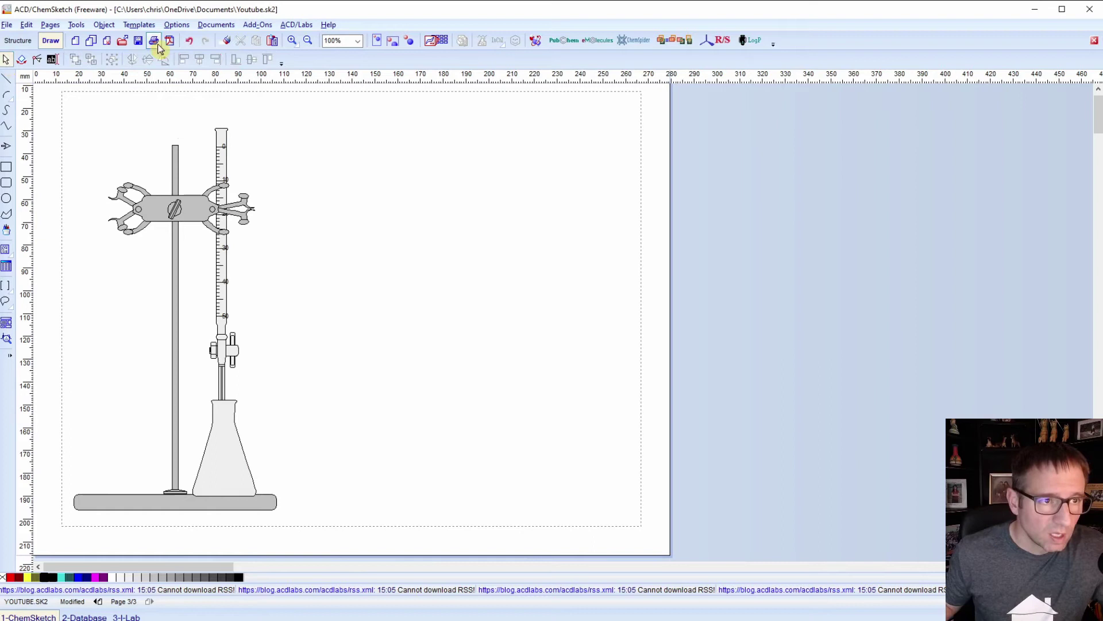
click(176, 25)
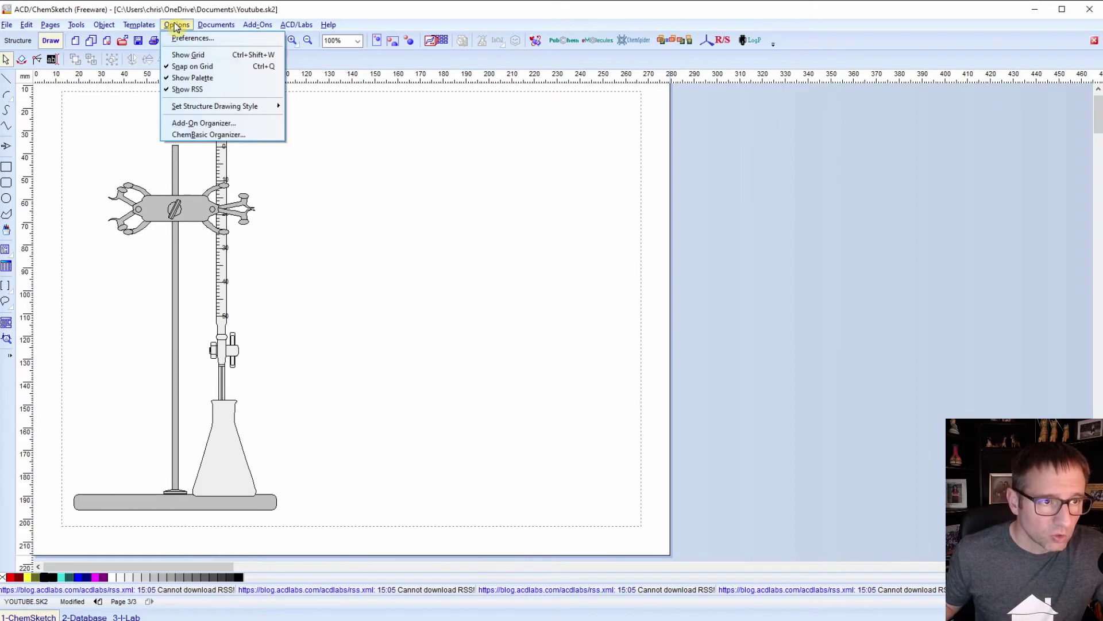
click(193, 68)
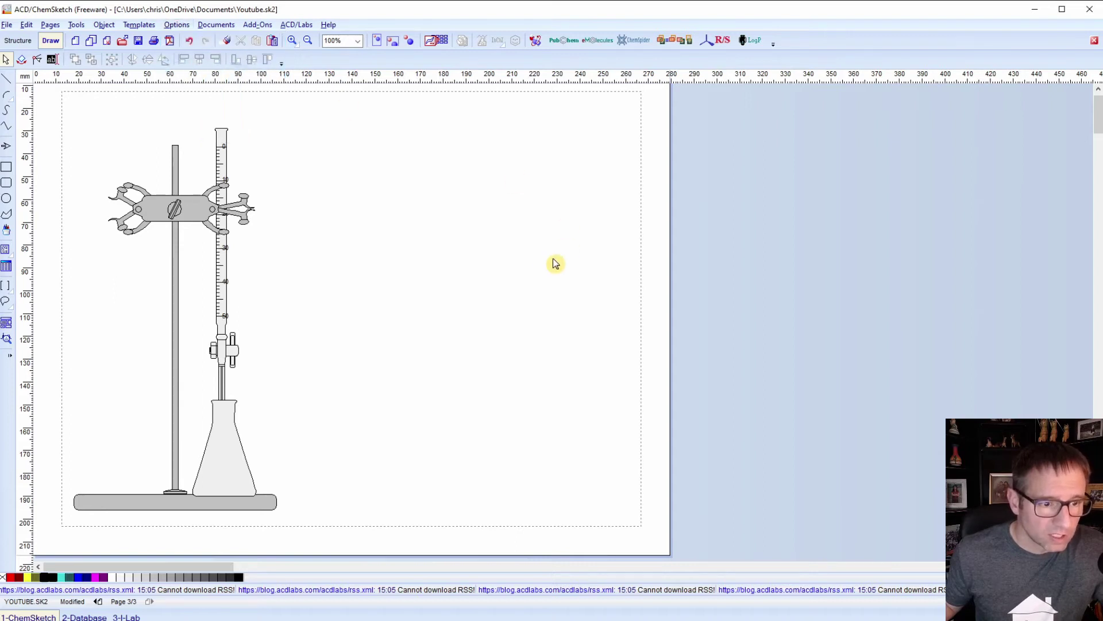
click(242, 455)
drag(239, 456, 235, 449)
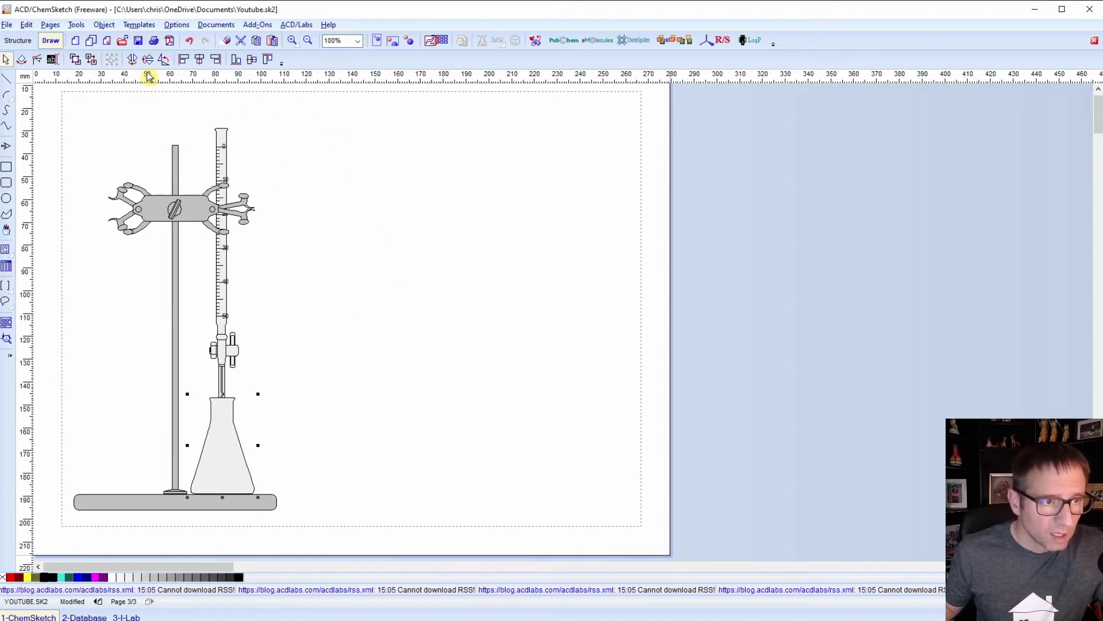
- Place a filter flask from the 1(7) Basic Kit page to the right of the stand
click(138, 26)
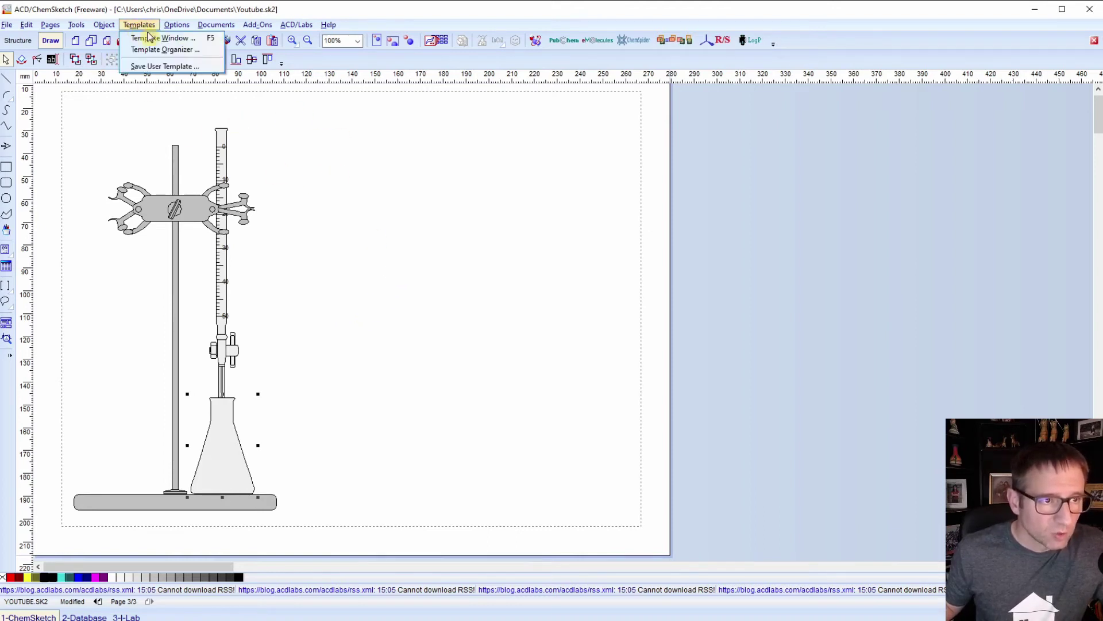
click(151, 38)
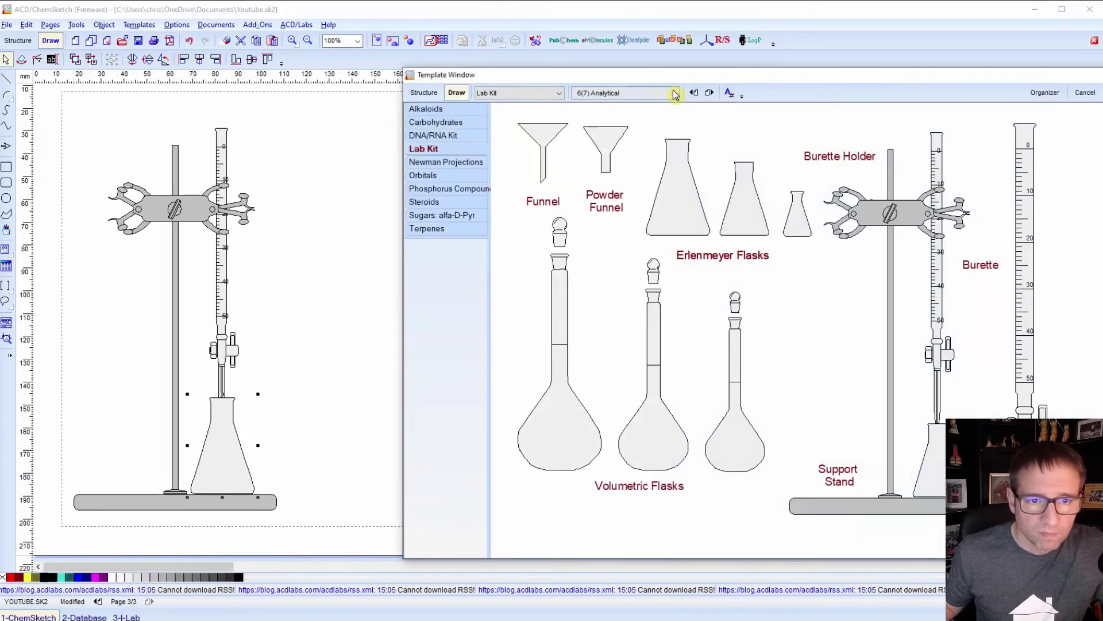
click(695, 94)
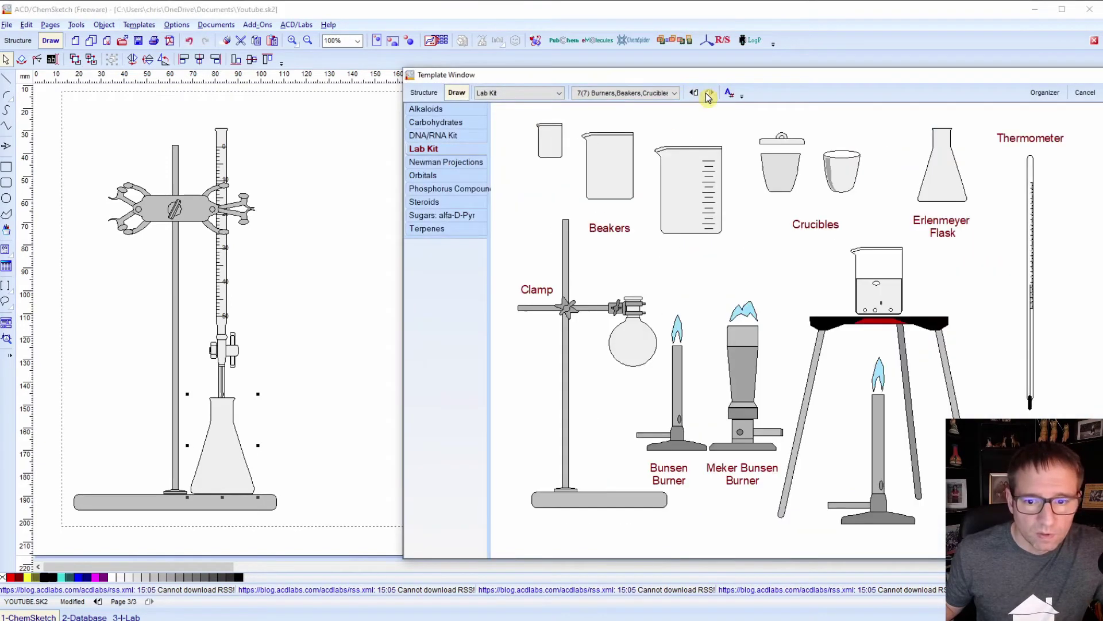
click(676, 93)
click(618, 105)
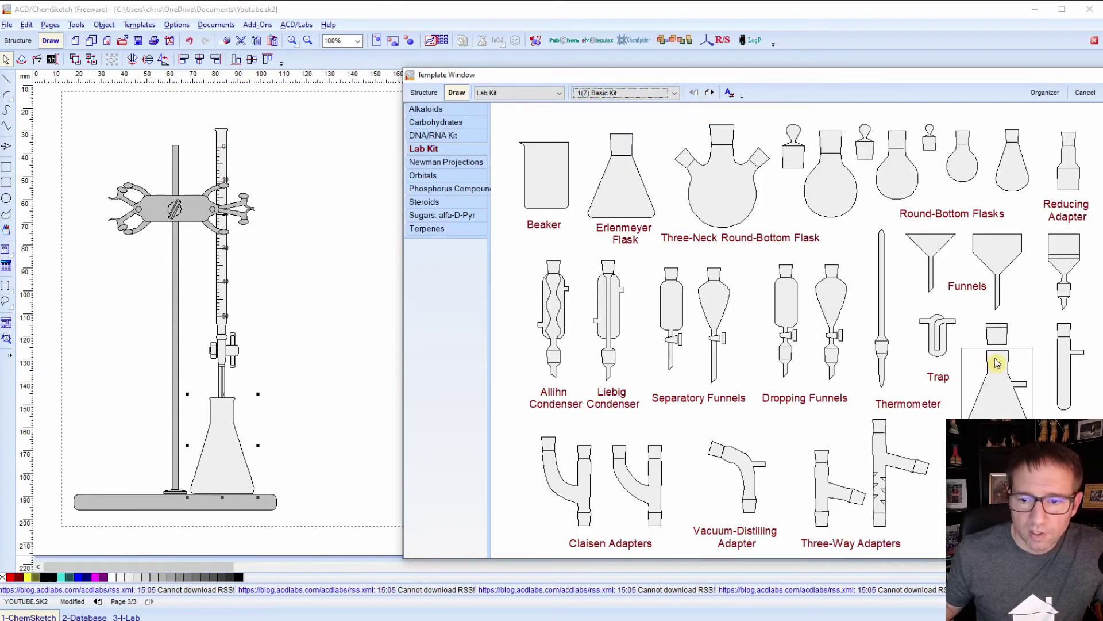
click(1002, 379)
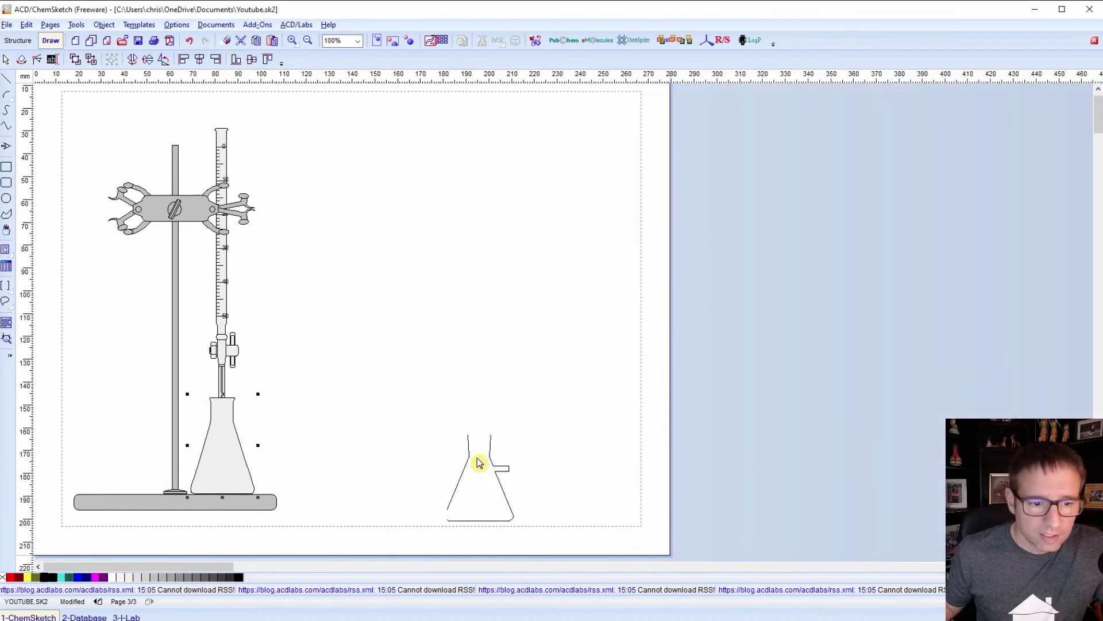
click(449, 440)
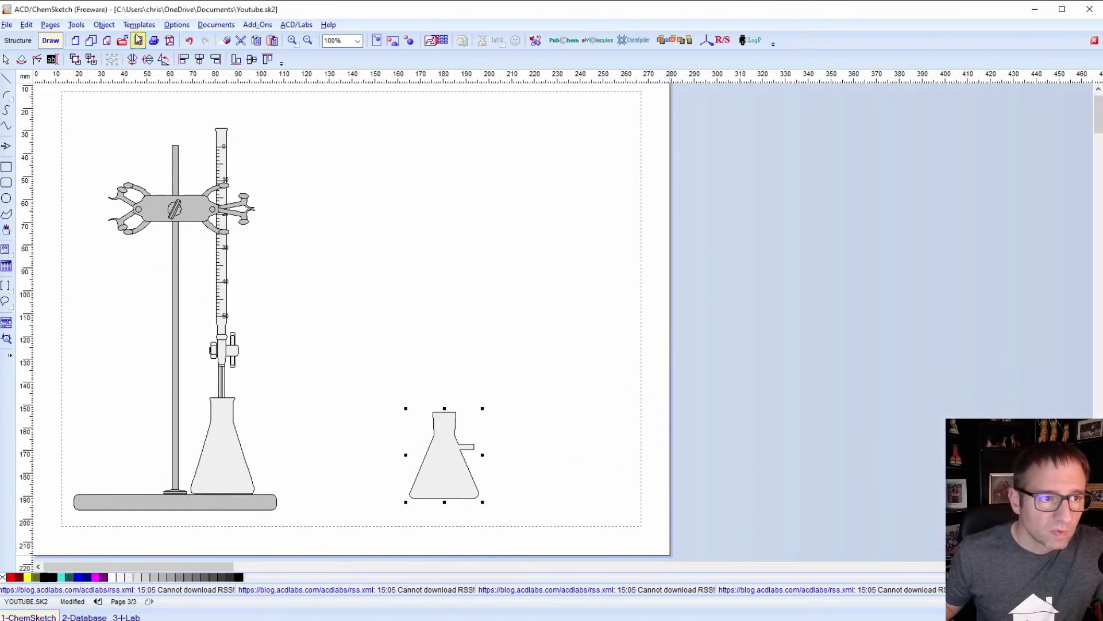
- Reopen the Template Window and pick the adapter piece for the flask
click(139, 24)
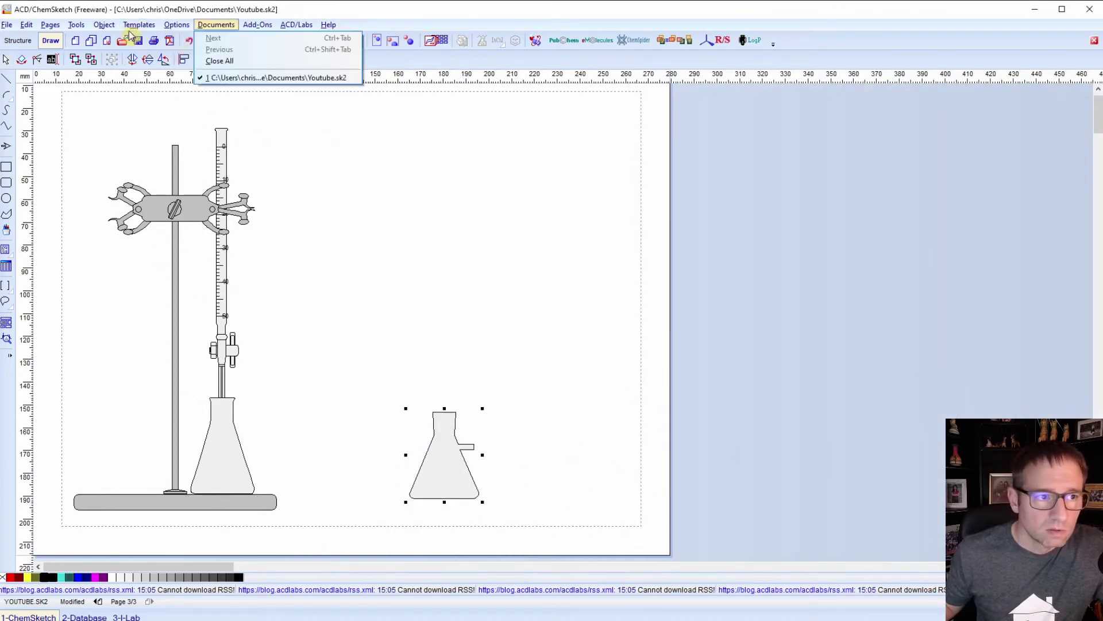
click(160, 38)
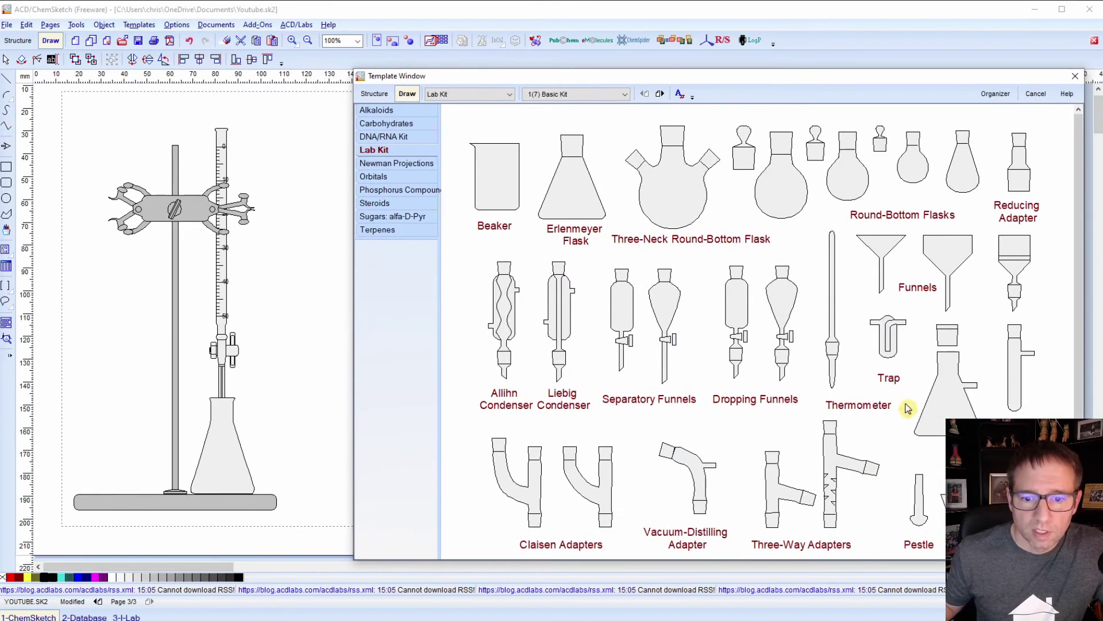
click(954, 339)
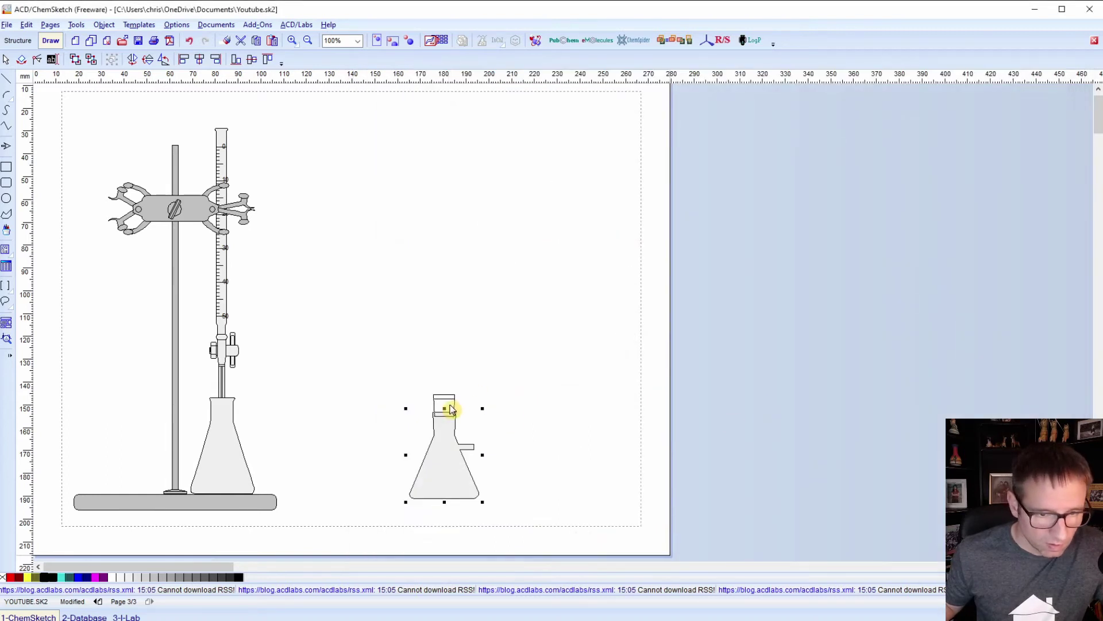
- Fit the adapter into the flask neck and place a funnel template on top
mouse_move(451, 409)
mouse_down()
mouse_move(533, 394)
mouse_move(451, 409)
mouse_up()
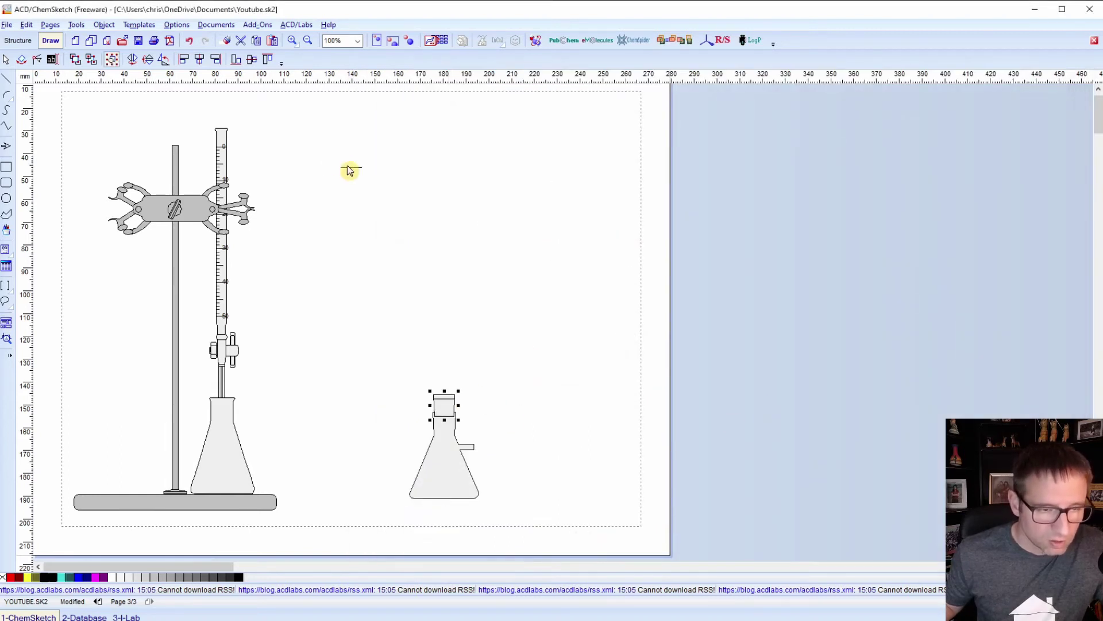
click(139, 25)
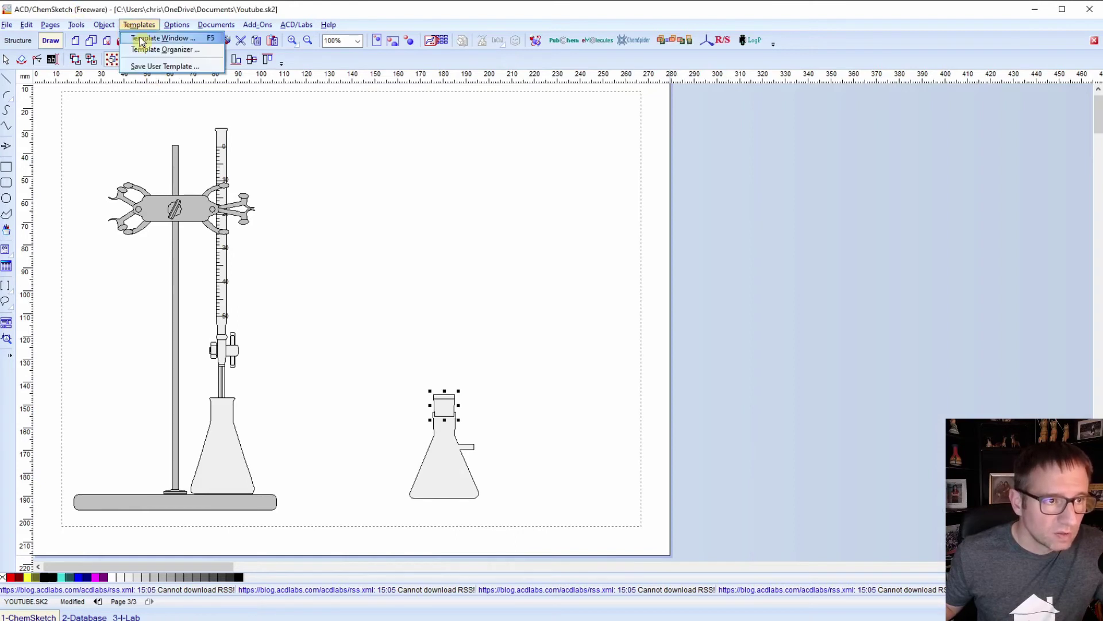
click(144, 36)
drag(589, 74, 516, 75)
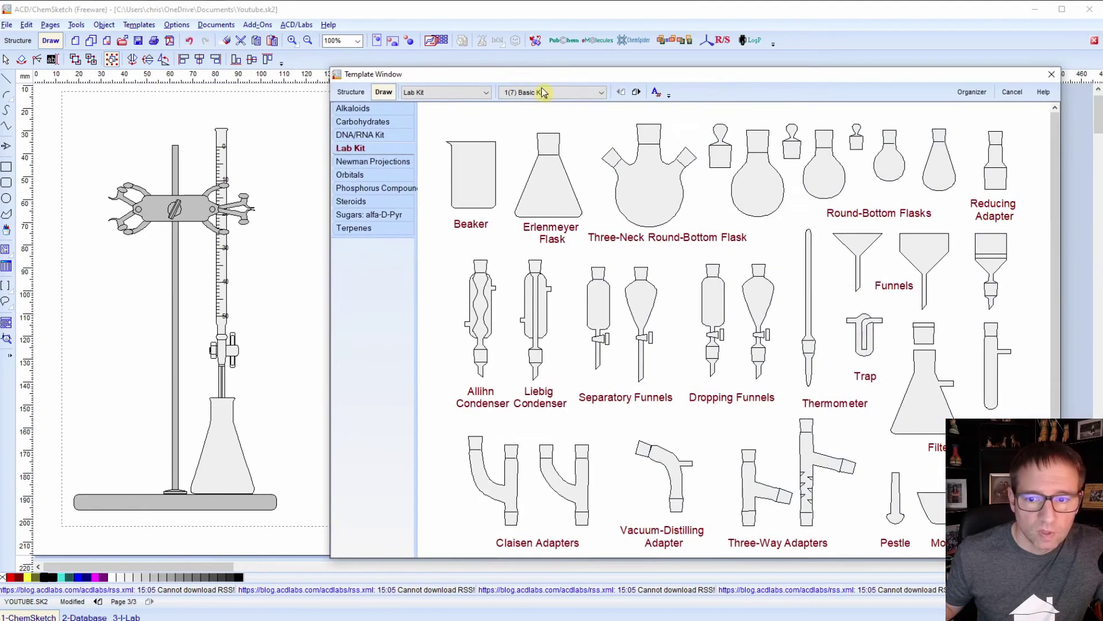
click(916, 279)
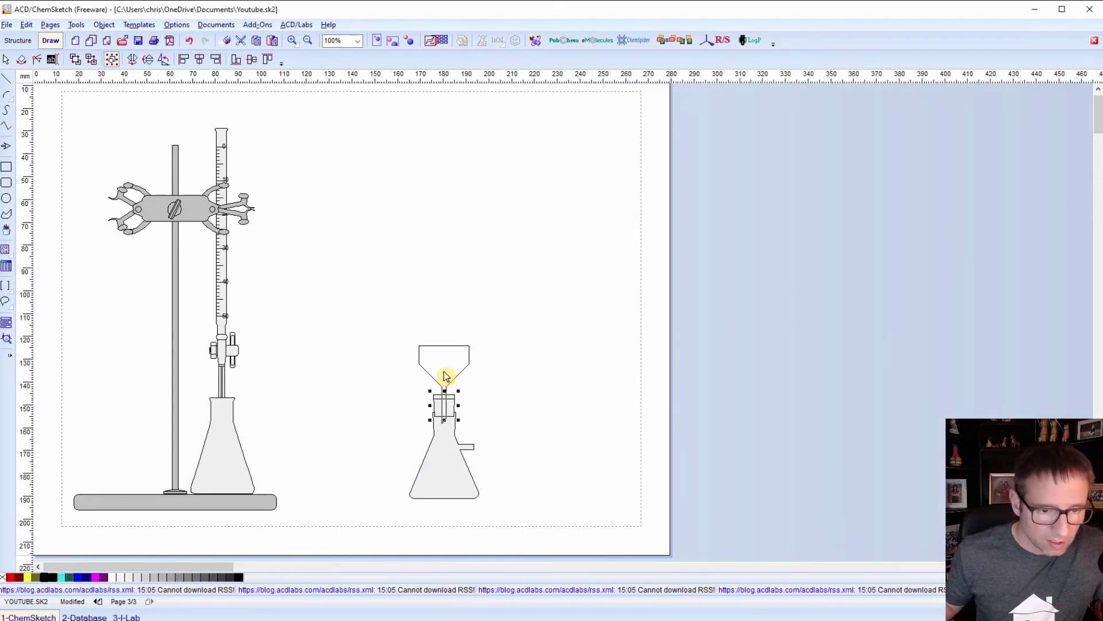
click(444, 380)
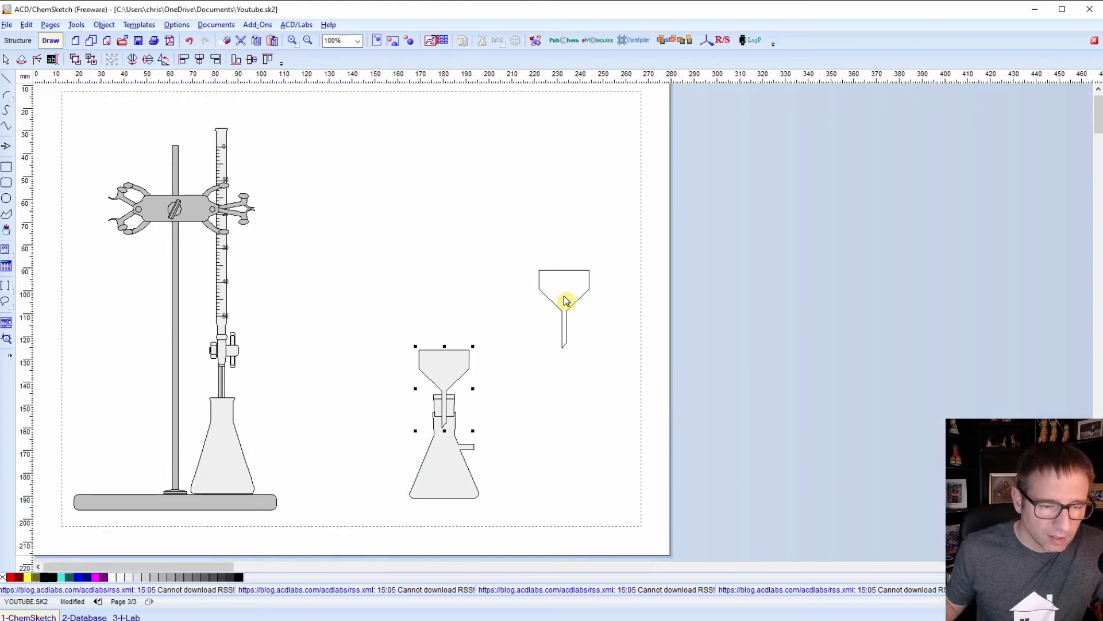
- Switch to the select arrow and click the flask, funnel and adapter pieces in turn
click(6, 61)
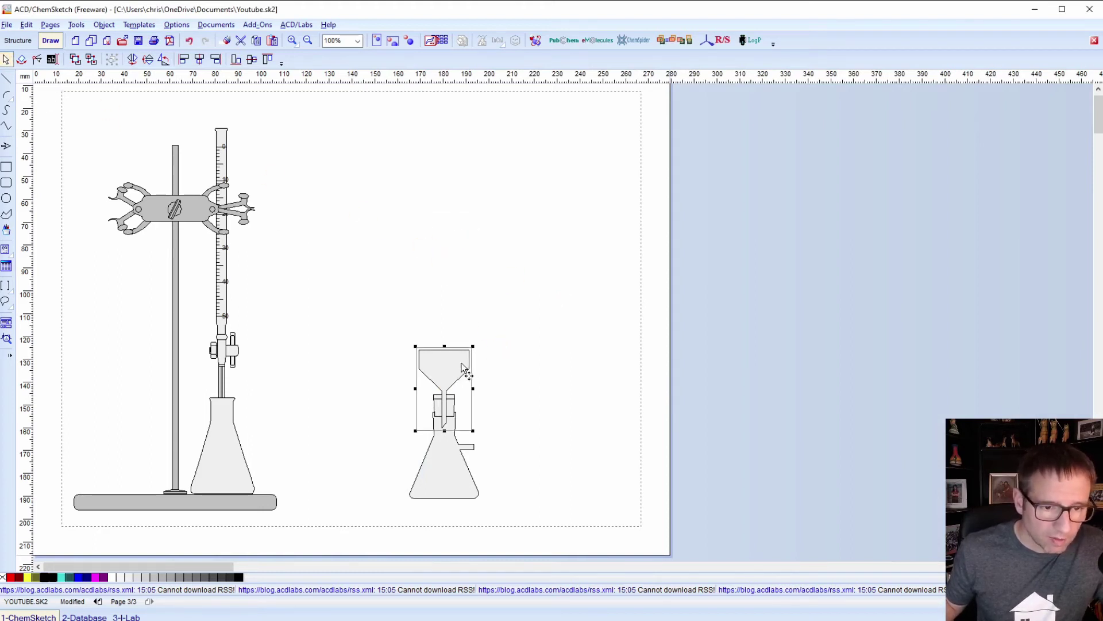
click(445, 450)
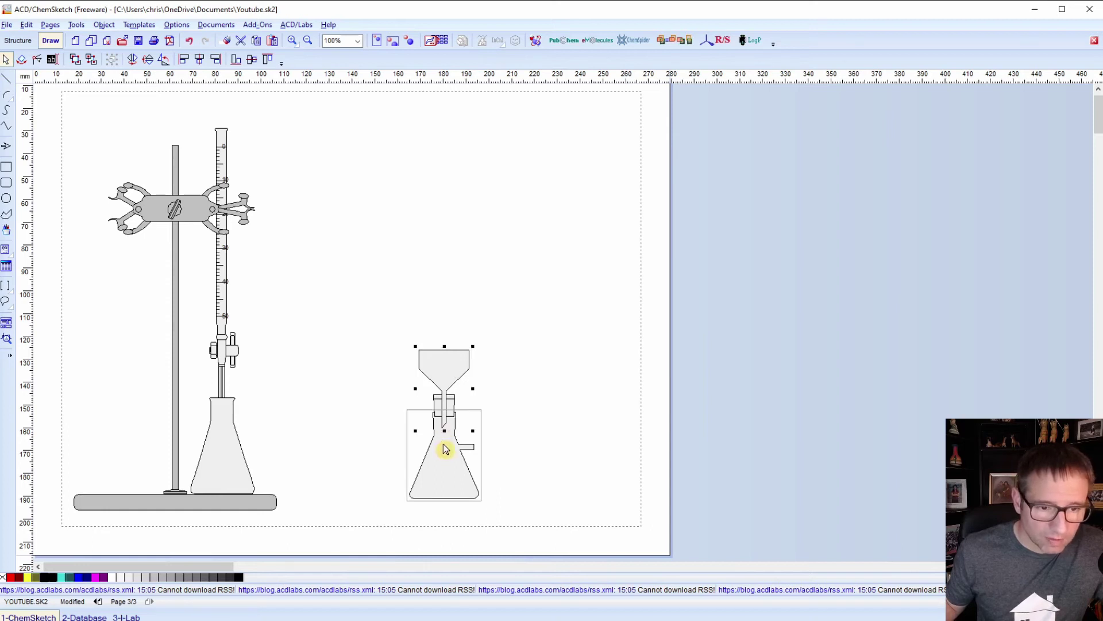
click(454, 406)
click(428, 447)
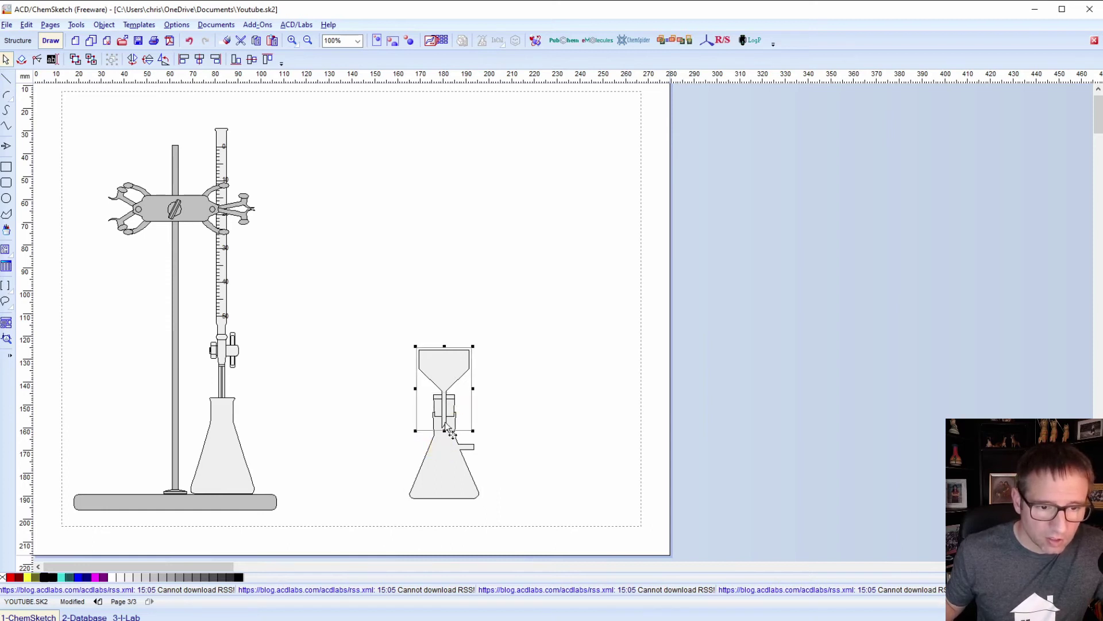
click(459, 413)
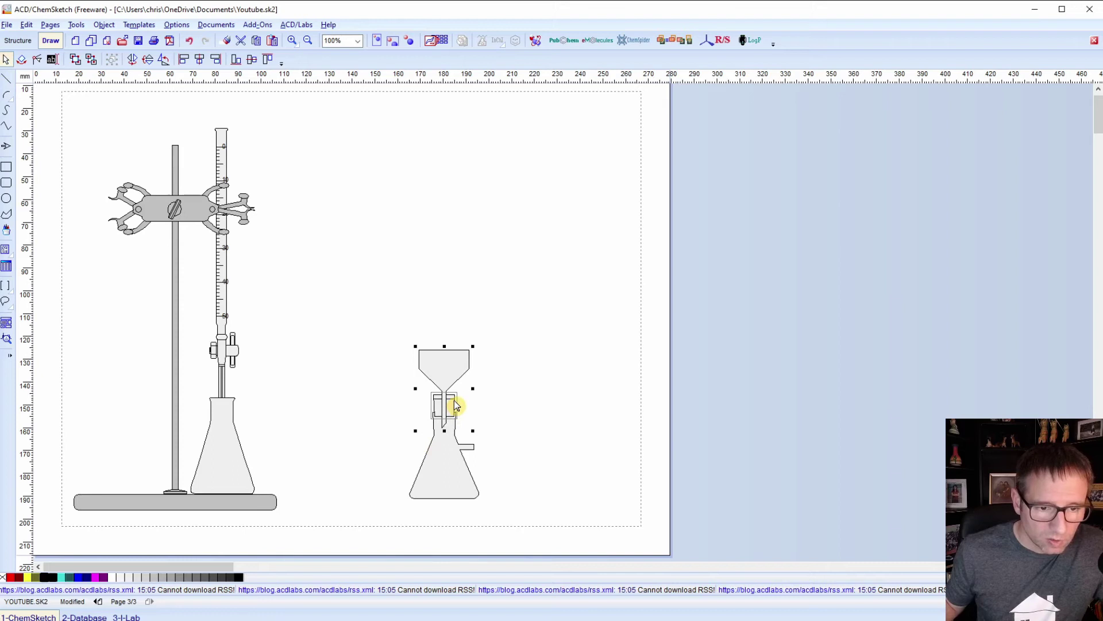
- Send the adapter and then the funnel to back so the funnel stem hides behind the adapter
click(453, 408)
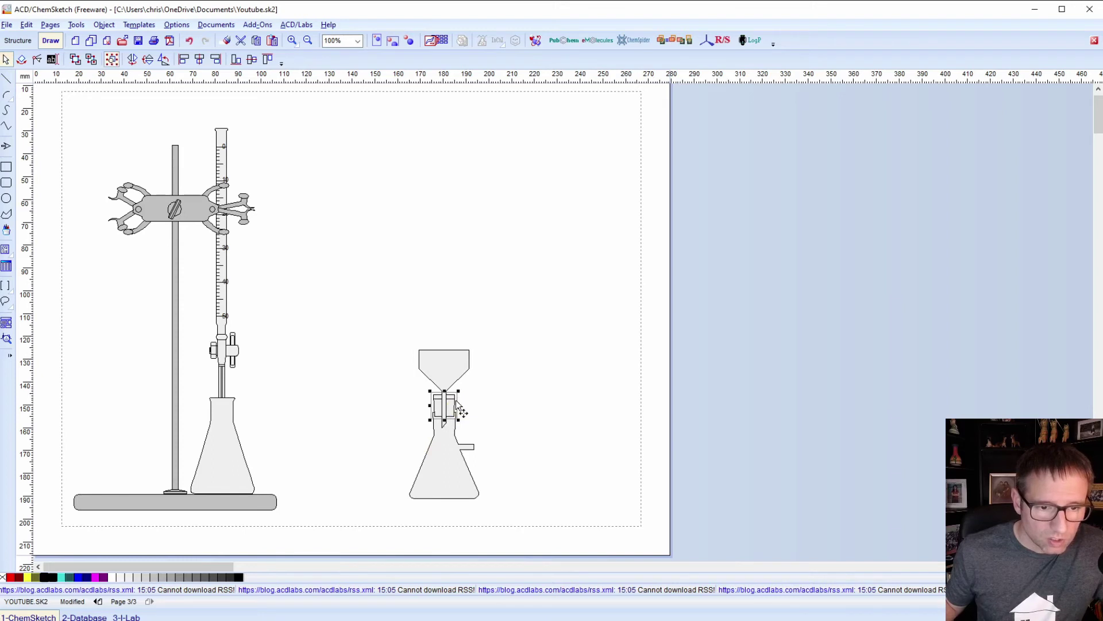
click(98, 27)
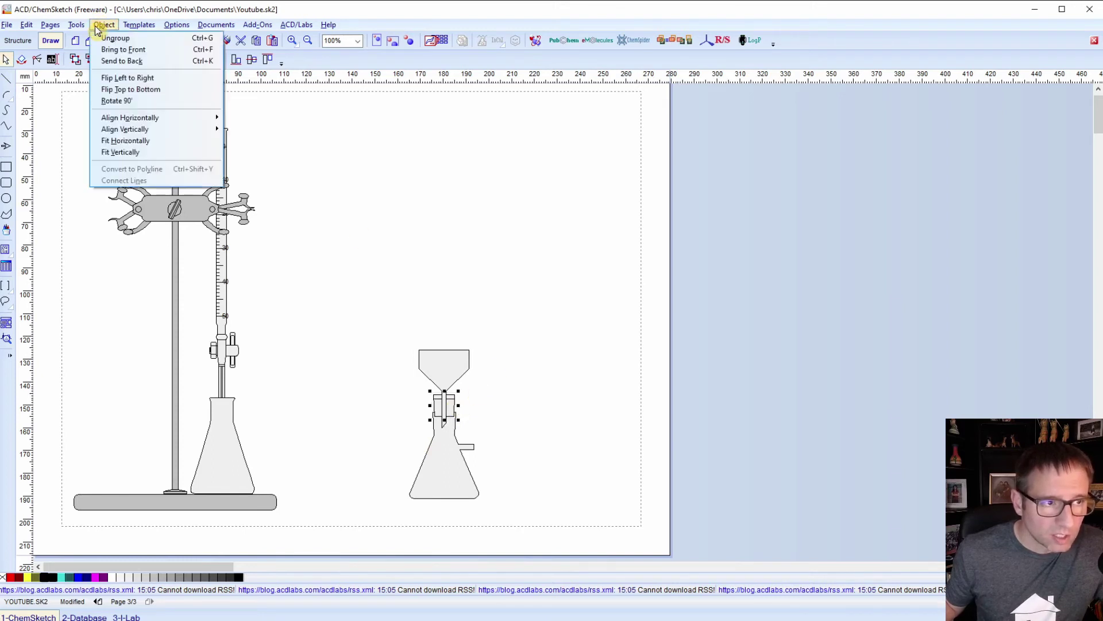
click(115, 61)
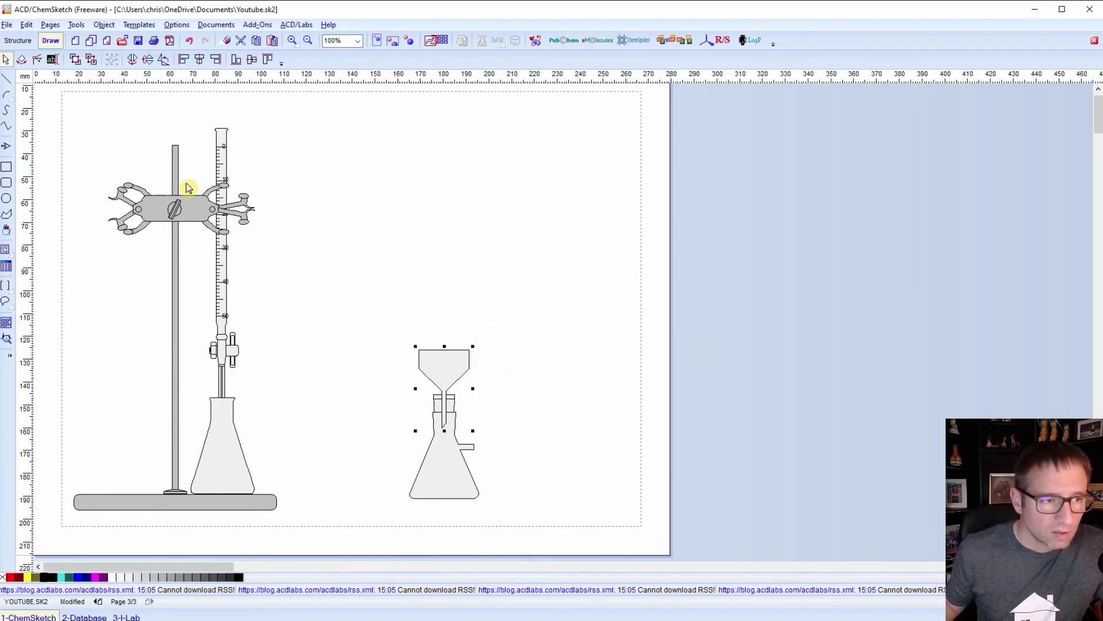
click(110, 25)
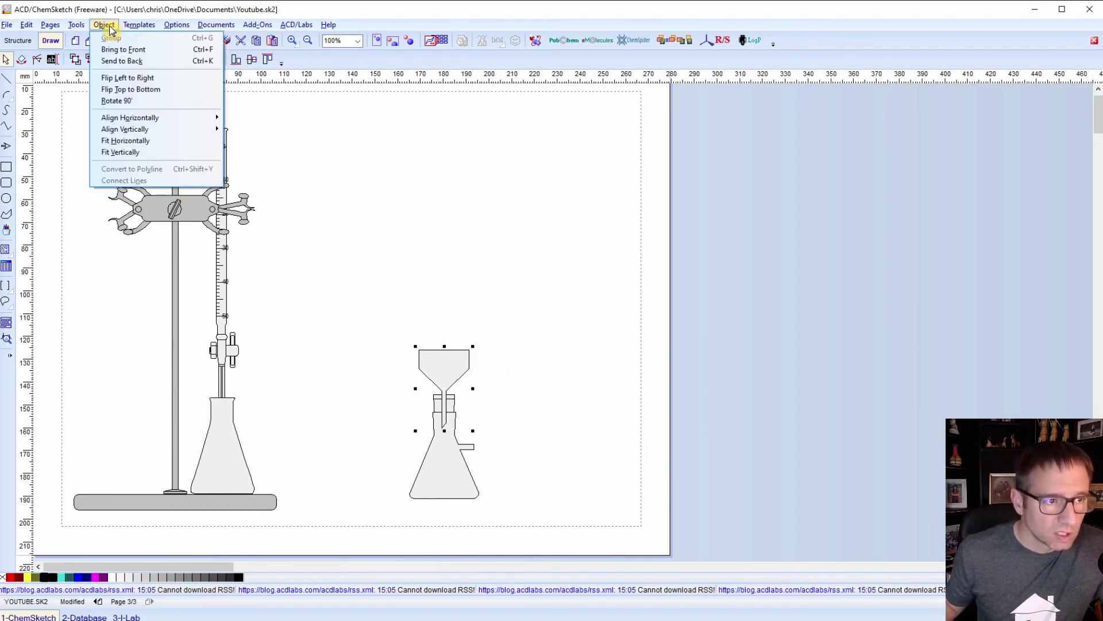
click(123, 61)
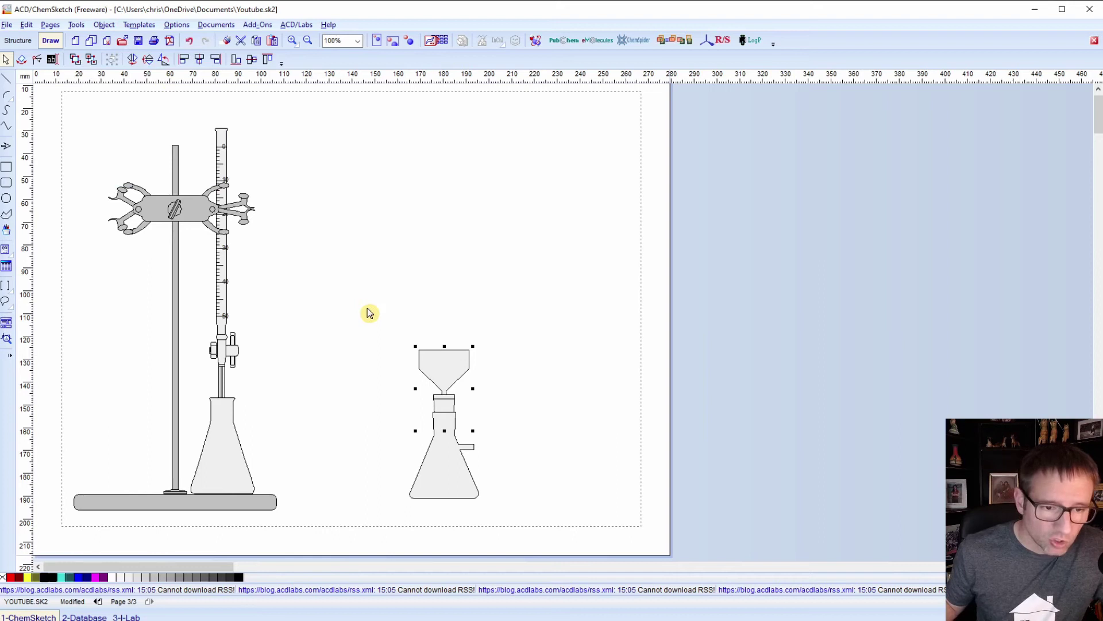
- Box-select the funnel, adapter and filter flask and group them
drag(372, 320, 513, 521)
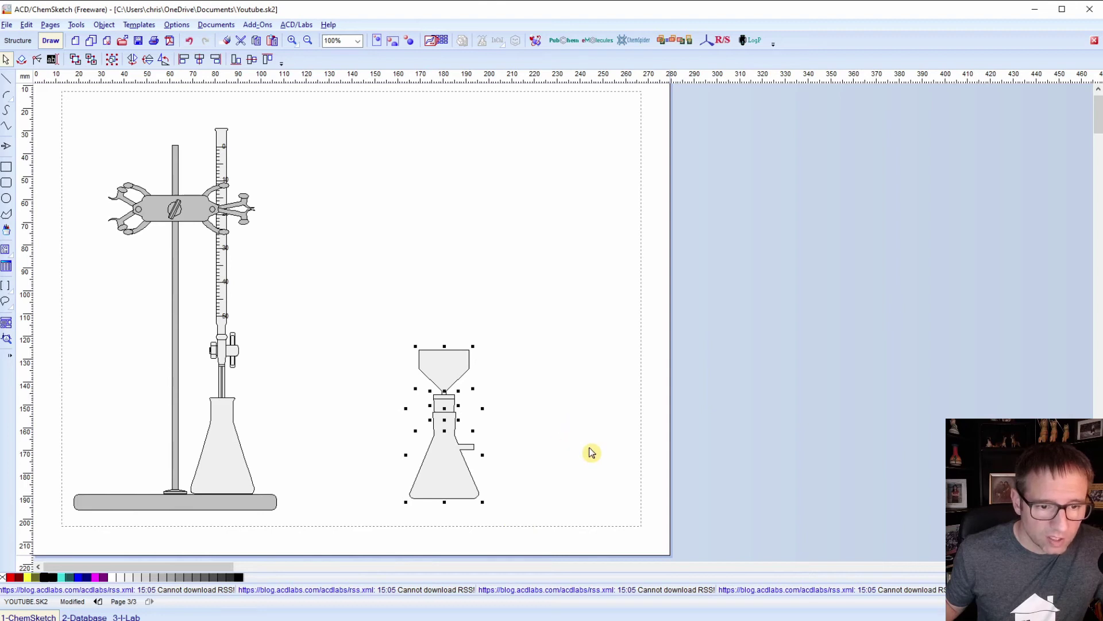
click(105, 25)
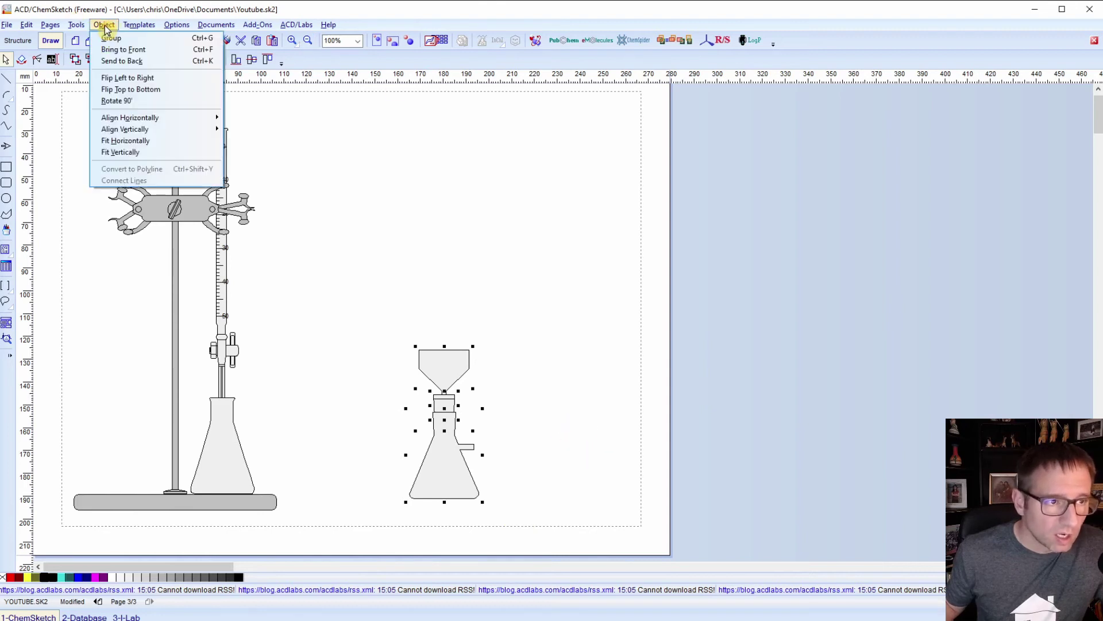
click(111, 39)
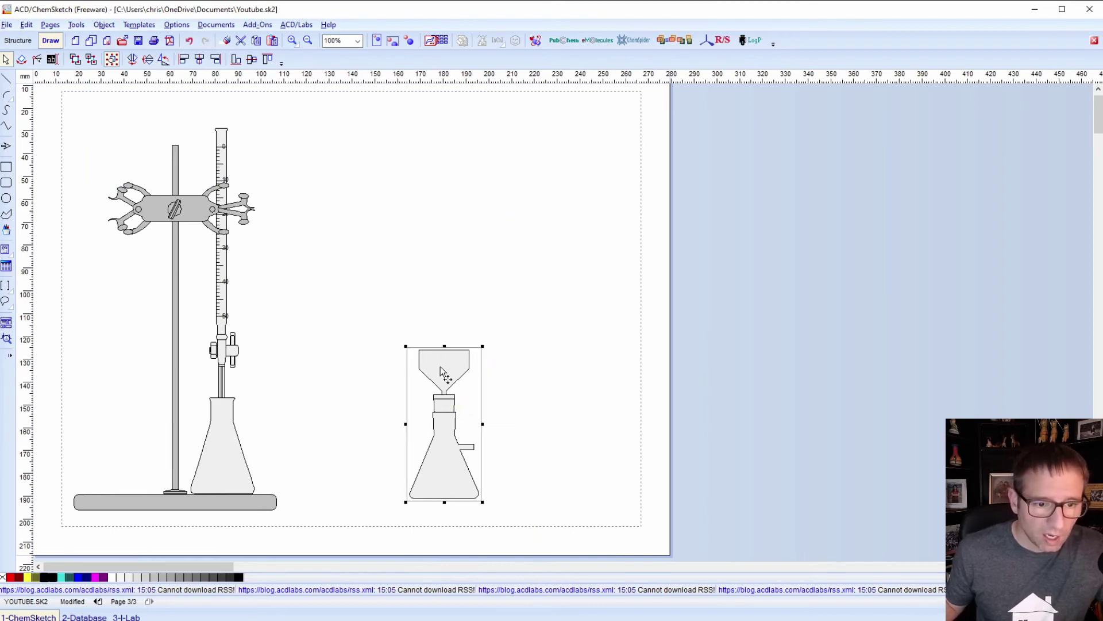
- Reselect the filtration group and reposition it slightly beside the burette stand
drag(441, 366, 465, 247)
click(298, 345)
click(460, 345)
drag(476, 345, 393, 350)
drag(468, 345, 470, 464)
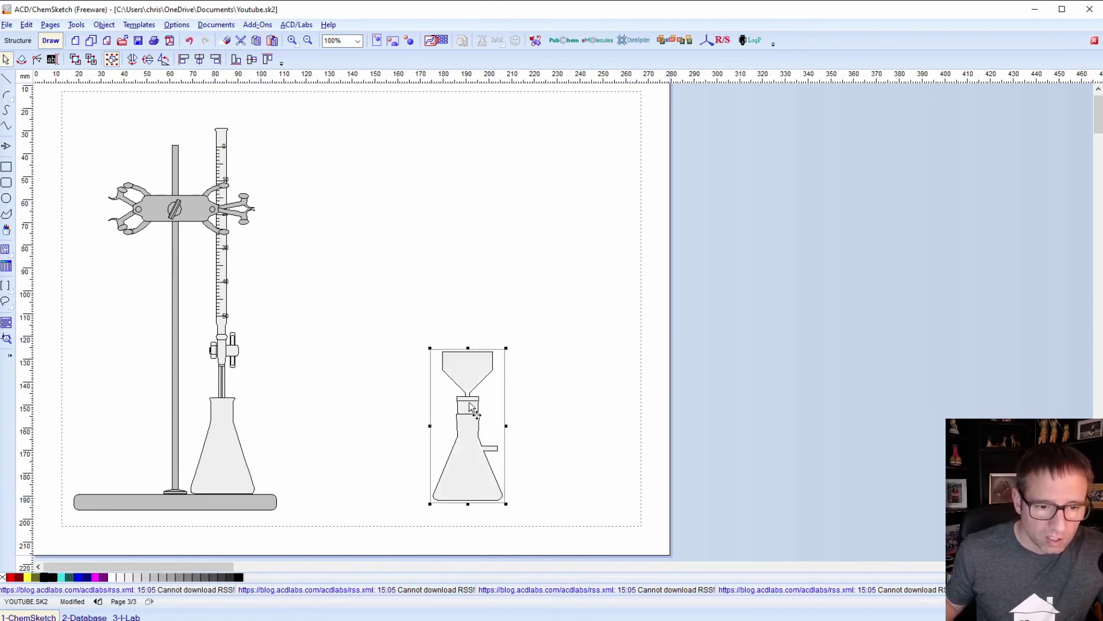
- Undo an accidental stand move, then box-select the stand and Erlenmeyer flask and open the Object menu
click(183, 207)
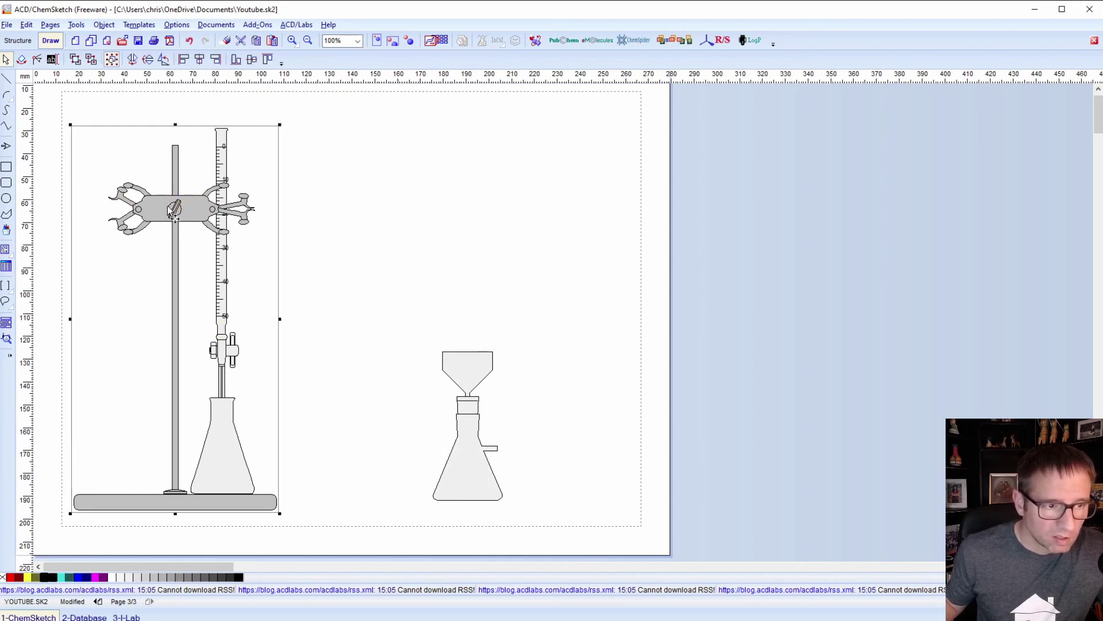
mouse_move(172, 212)
mouse_down()
mouse_move(257, 185)
mouse_move(196, 184)
mouse_move(176, 227)
mouse_move(182, 204)
mouse_move(265, 170)
mouse_up()
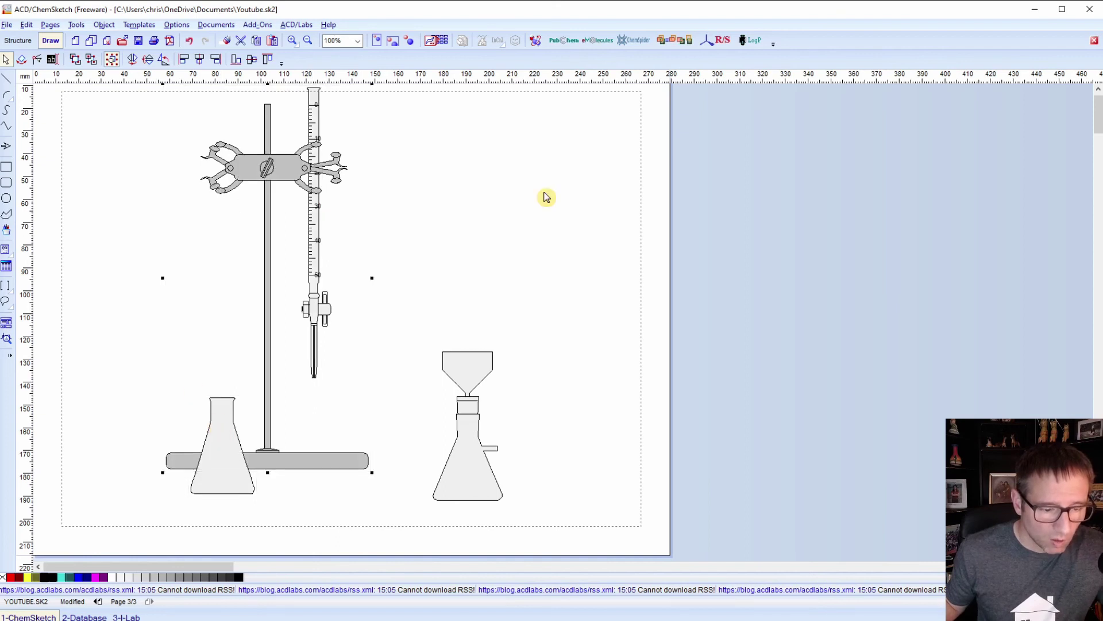
key(ctrl+z)
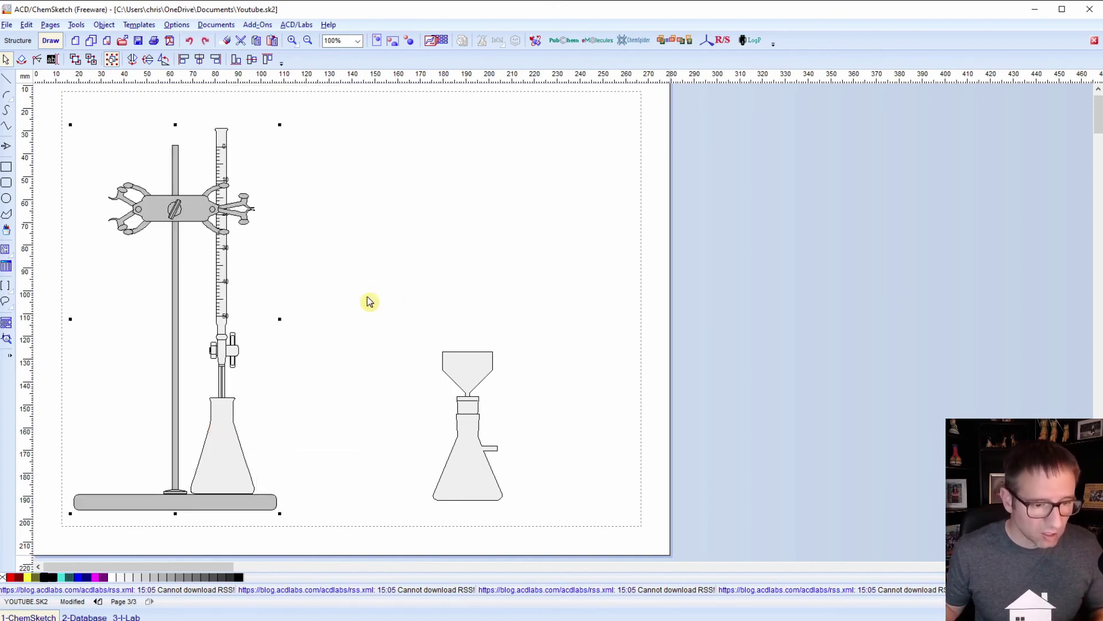
drag(65, 111, 321, 519)
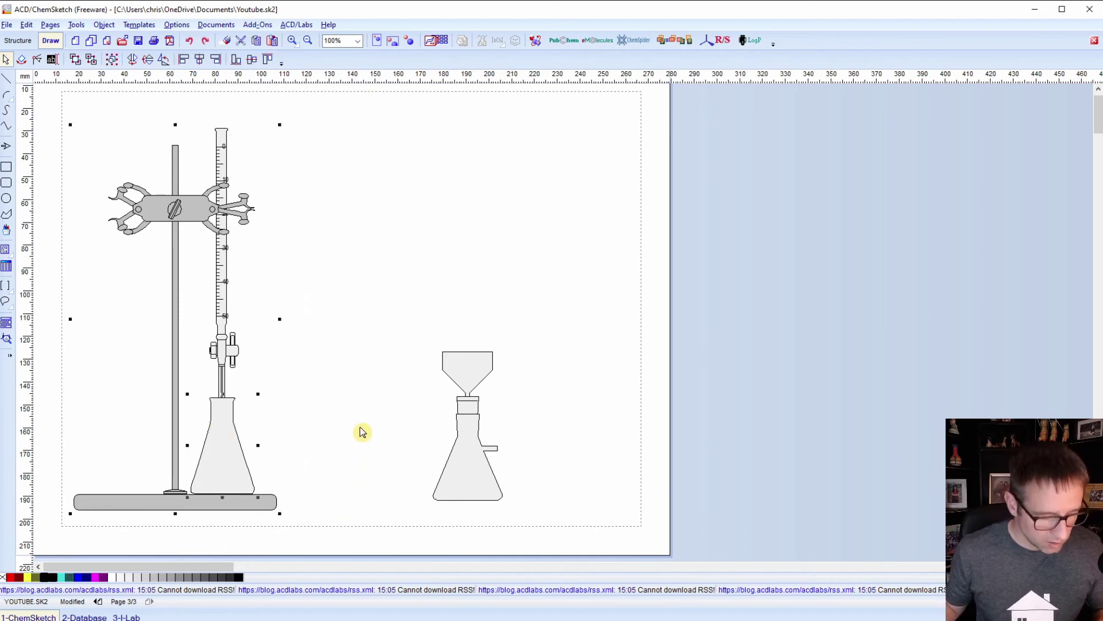
click(105, 29)
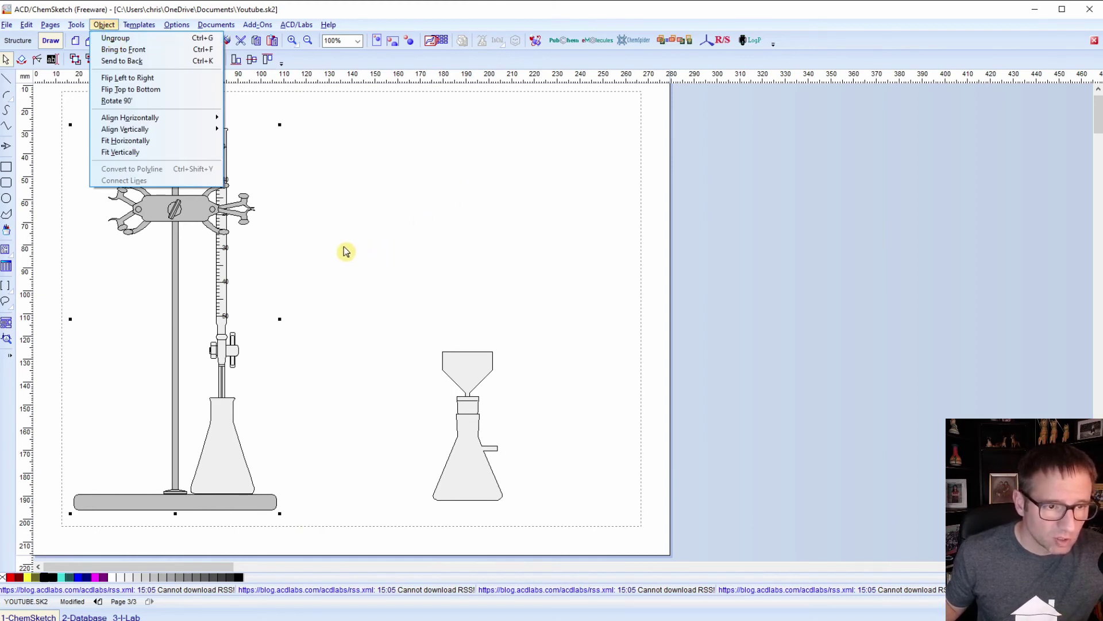
- Group the Erlenmeyer flask with the burette stand and nudge the combined titration setup right
click(371, 265)
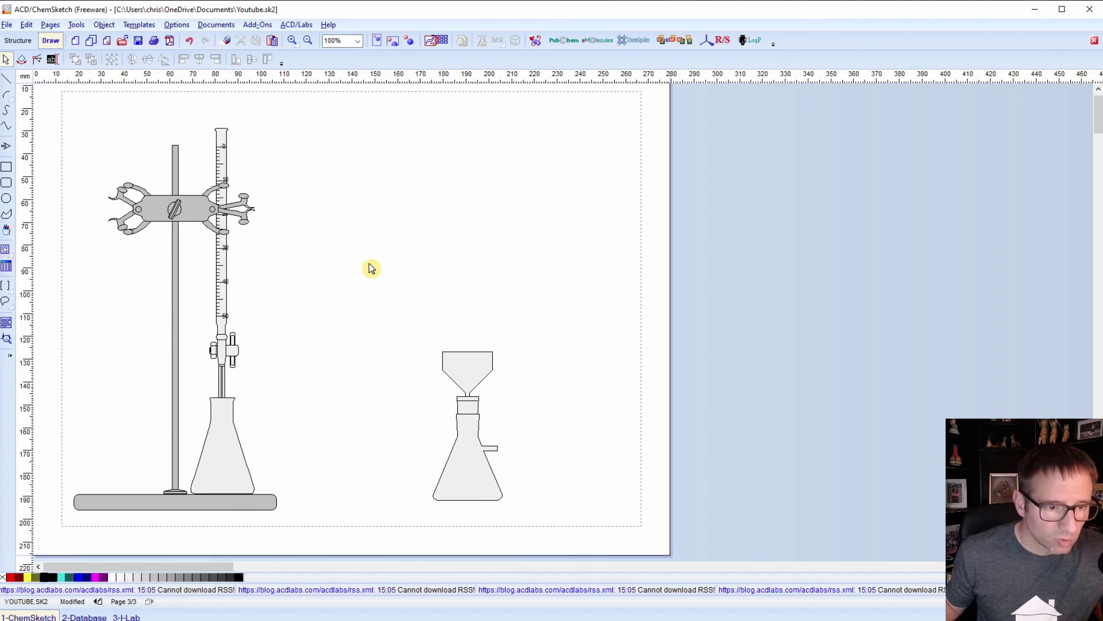
click(190, 218)
mouse_move(191, 212)
mouse_down()
mouse_move(343, 232)
mouse_move(260, 200)
mouse_move(185, 215)
mouse_move(207, 211)
mouse_up()
click(402, 202)
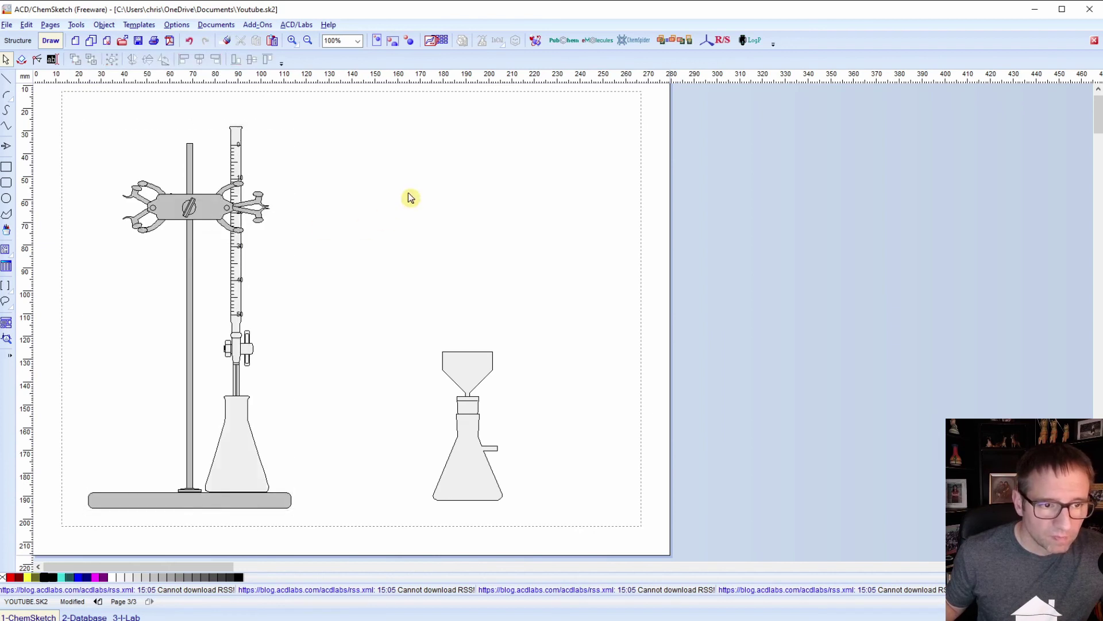